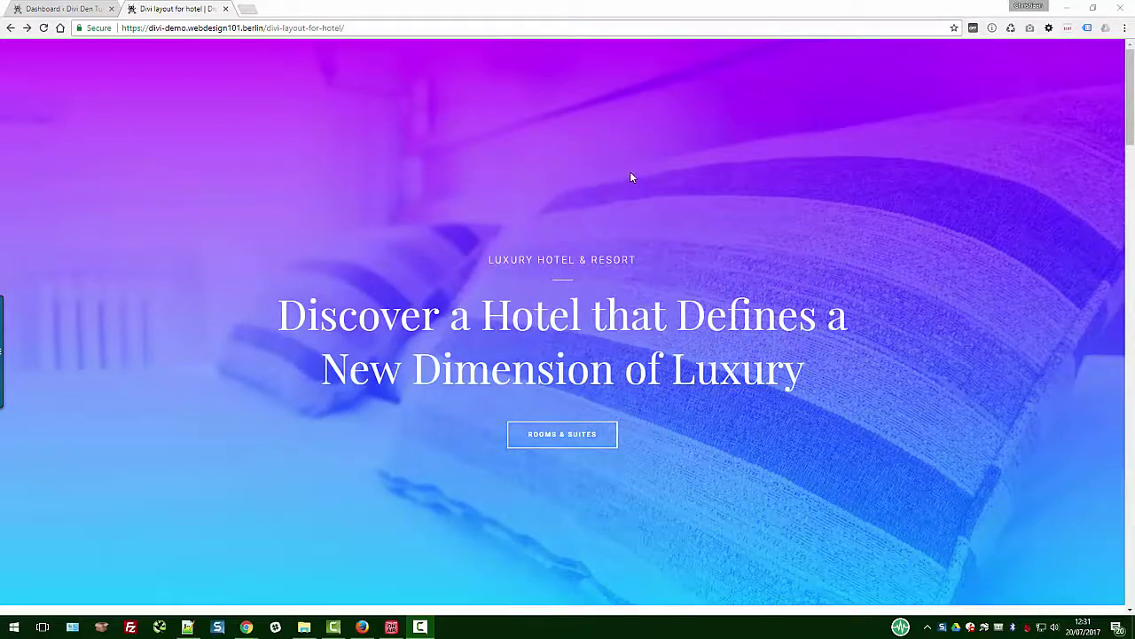
- Examine the hotel demo page's hero header and the "For Dream Holidays" introduction with its overlapping images
{"action": "scroll", "coordinate": [630, 173], "scroll_direction": "down", "scroll_amount": 2}
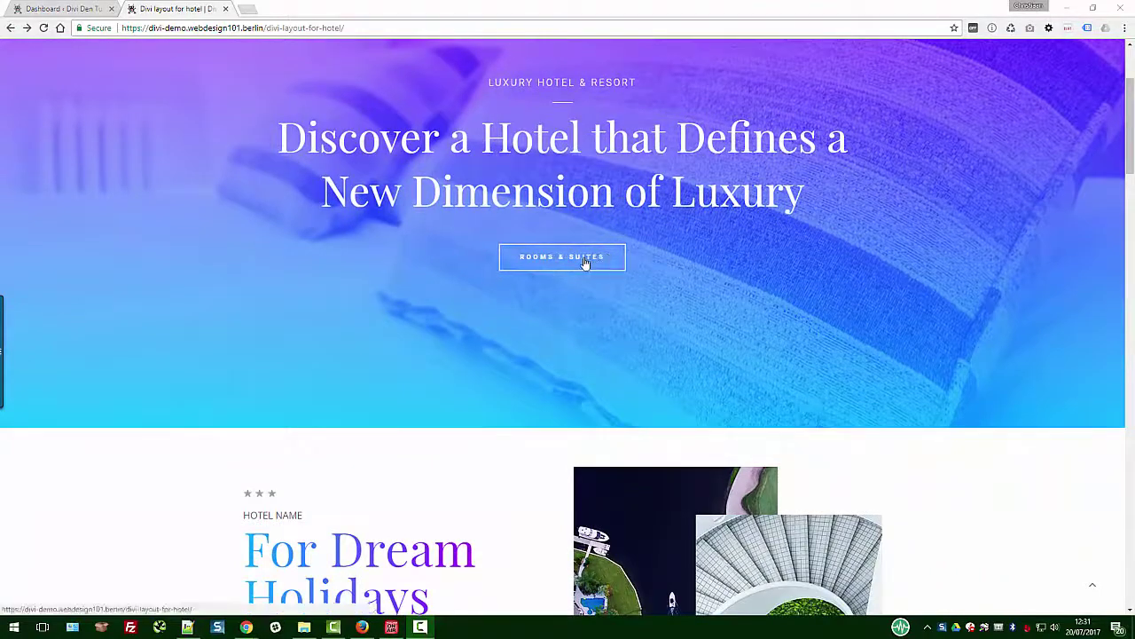
{"action": "scroll", "coordinate": [569, 270], "scroll_direction": "down", "scroll_amount": 3}
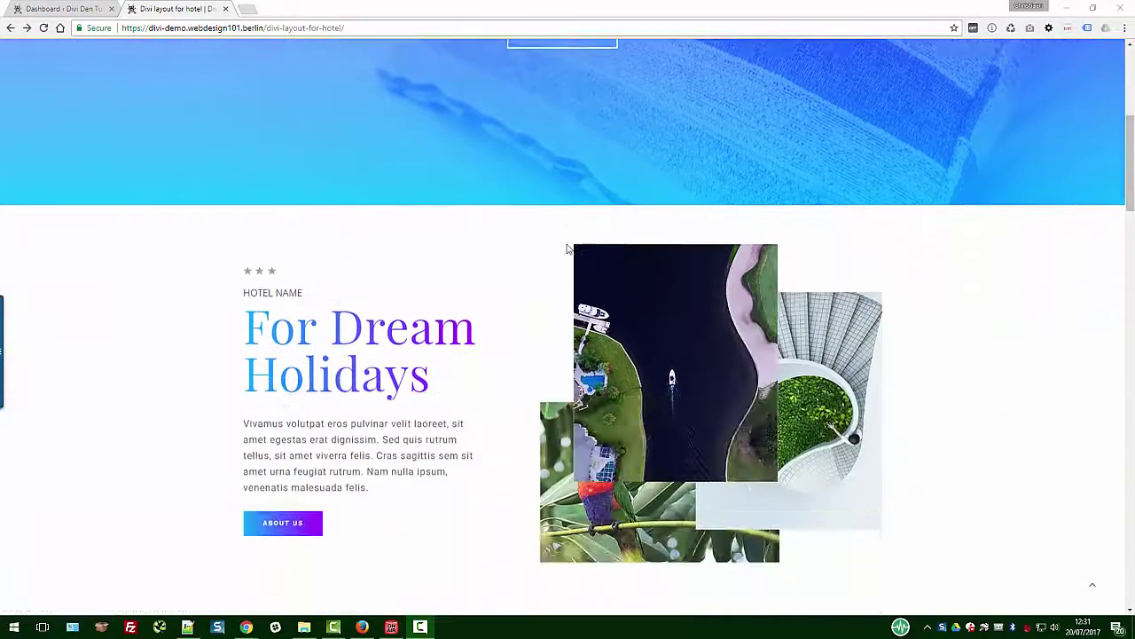
{"action": "scroll", "coordinate": [568, 249], "scroll_direction": "down", "scroll_amount": 2}
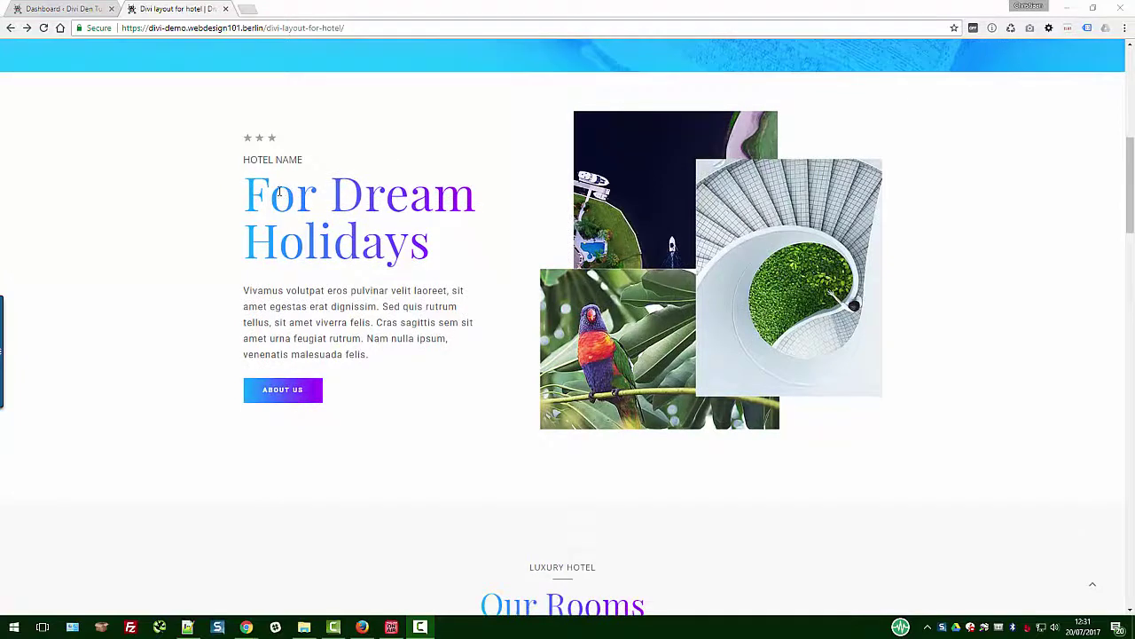
{"action": "left_click_drag", "start_coordinate": [248, 195], "coordinate": [494, 213]}
{"action": "left_click", "coordinate": [519, 194]}
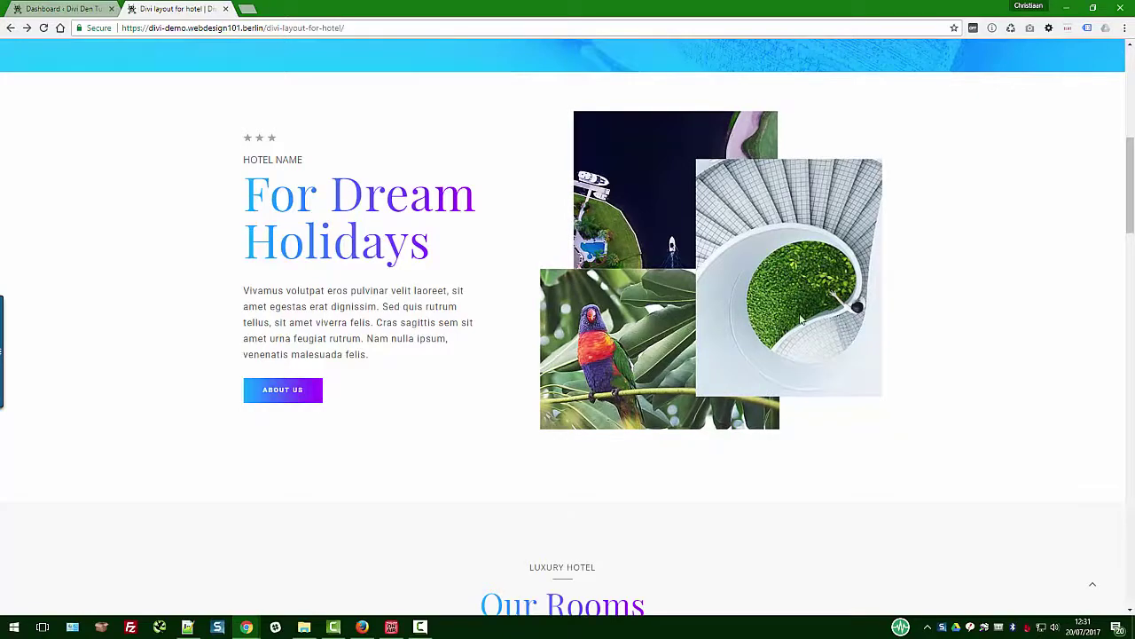
{"action": "scroll", "coordinate": [494, 348], "scroll_direction": "down", "scroll_amount": 2}
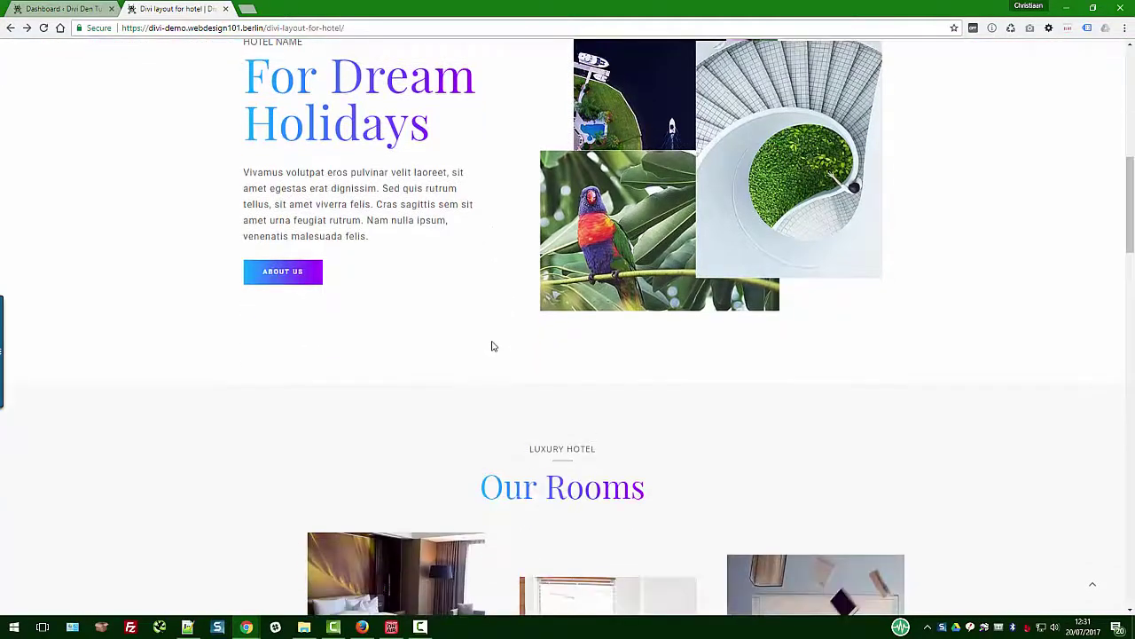
{"action": "scroll", "coordinate": [355, 257], "scroll_direction": "down", "scroll_amount": 5}
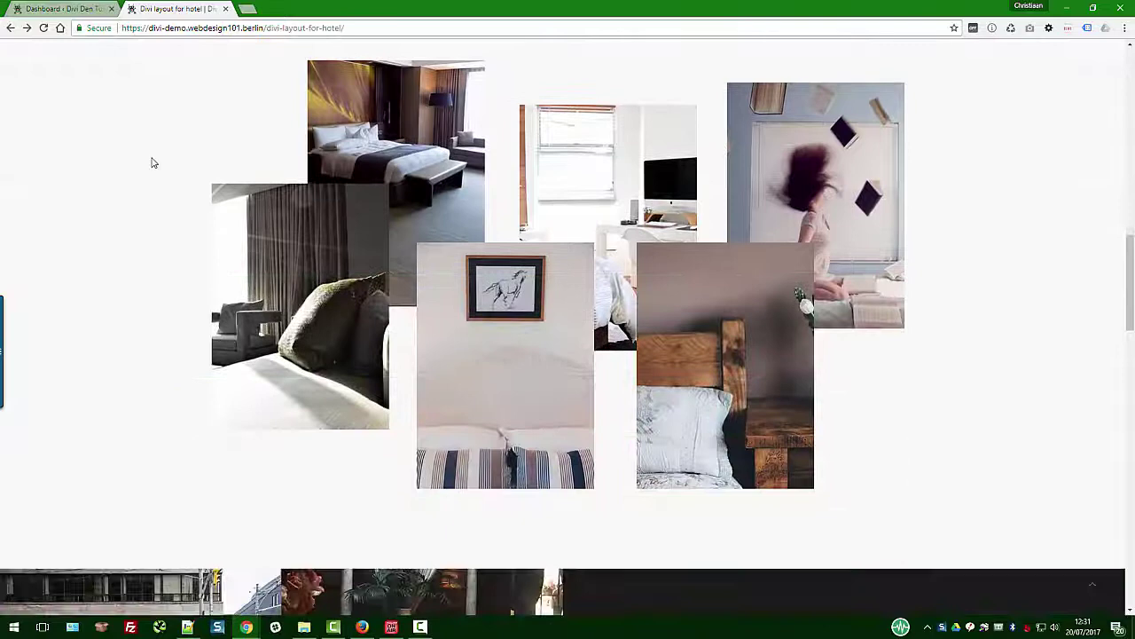
- Examine the "Our Rooms" gallery and the price overlays on its room images
{"action": "scroll", "coordinate": [133, 169], "scroll_direction": "up", "scroll_amount": 1}
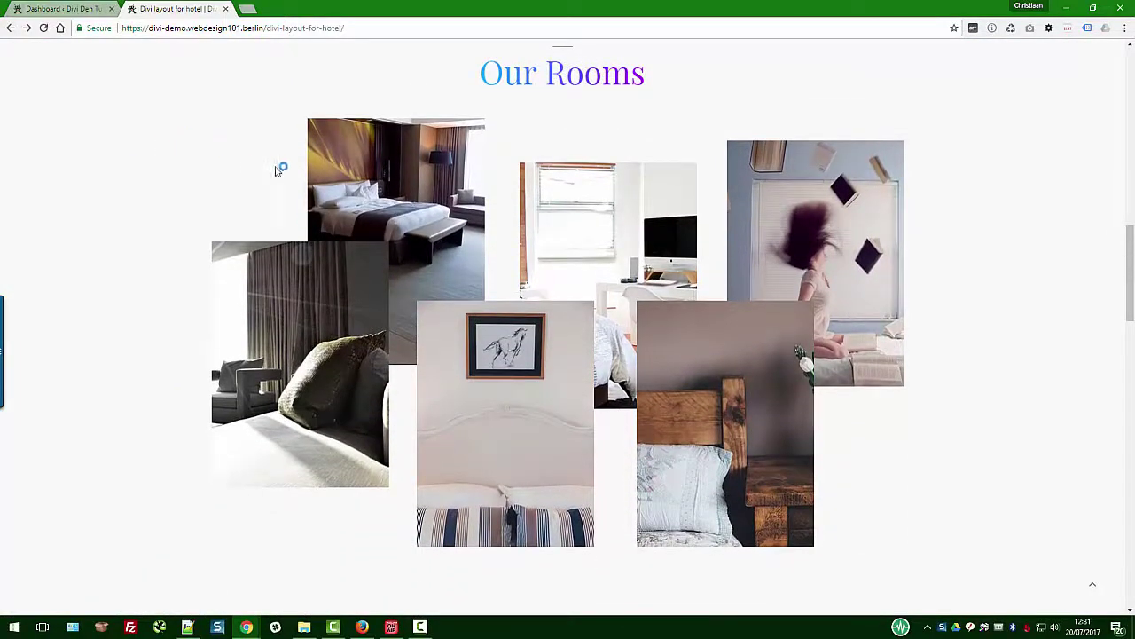
{"action": "mouse_move", "coordinate": [348, 179]}
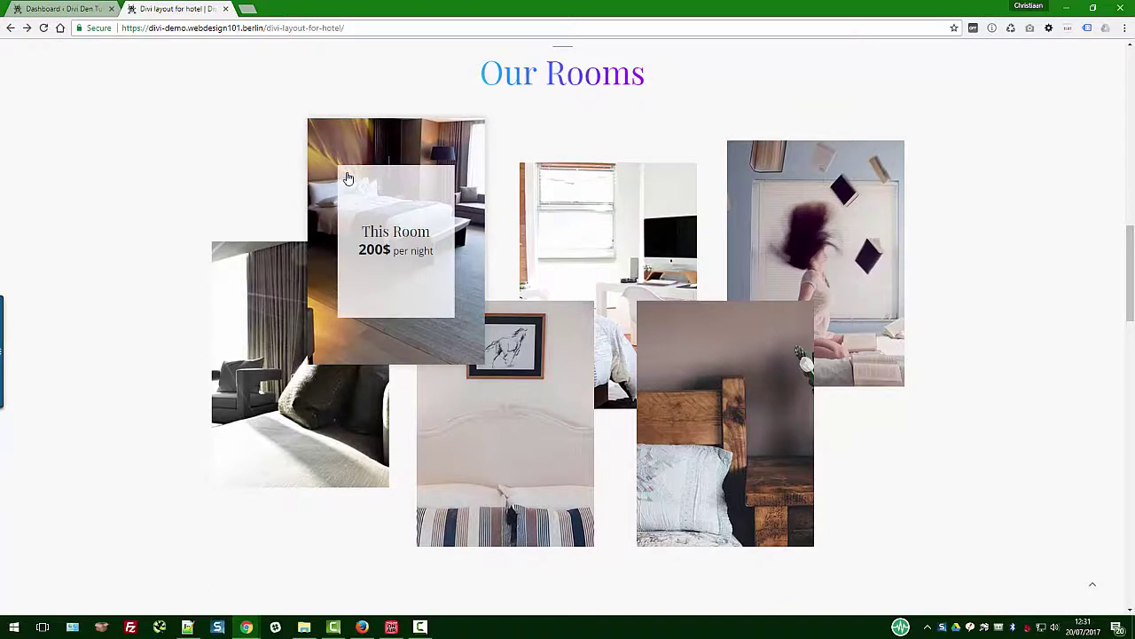
{"action": "mouse_move", "coordinate": [532, 205]}
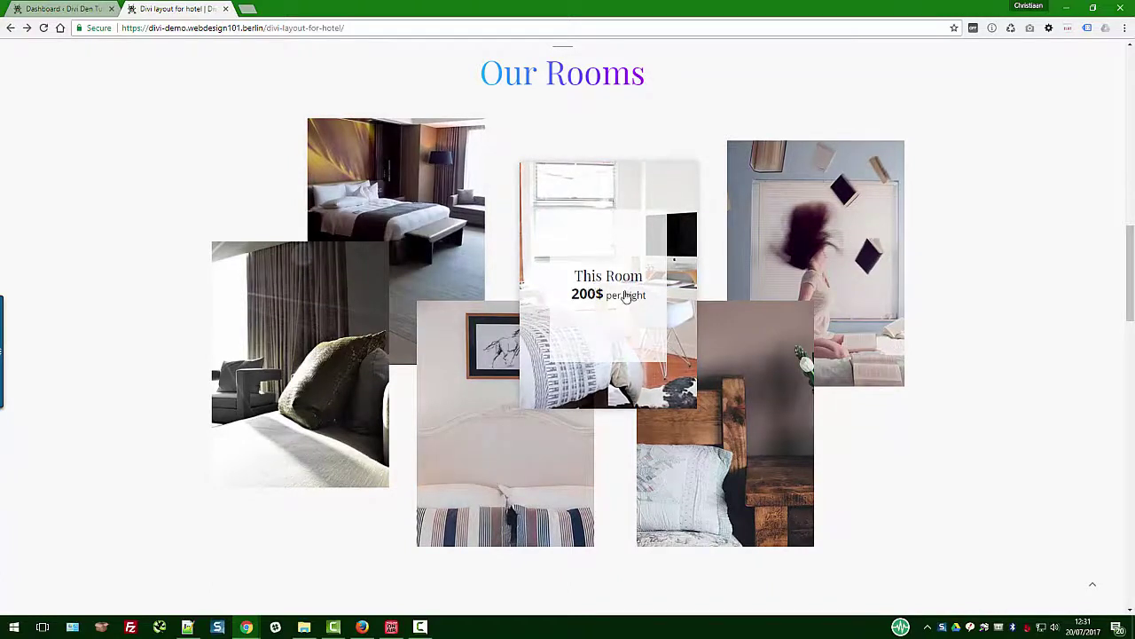
{"action": "mouse_move", "coordinate": [673, 373]}
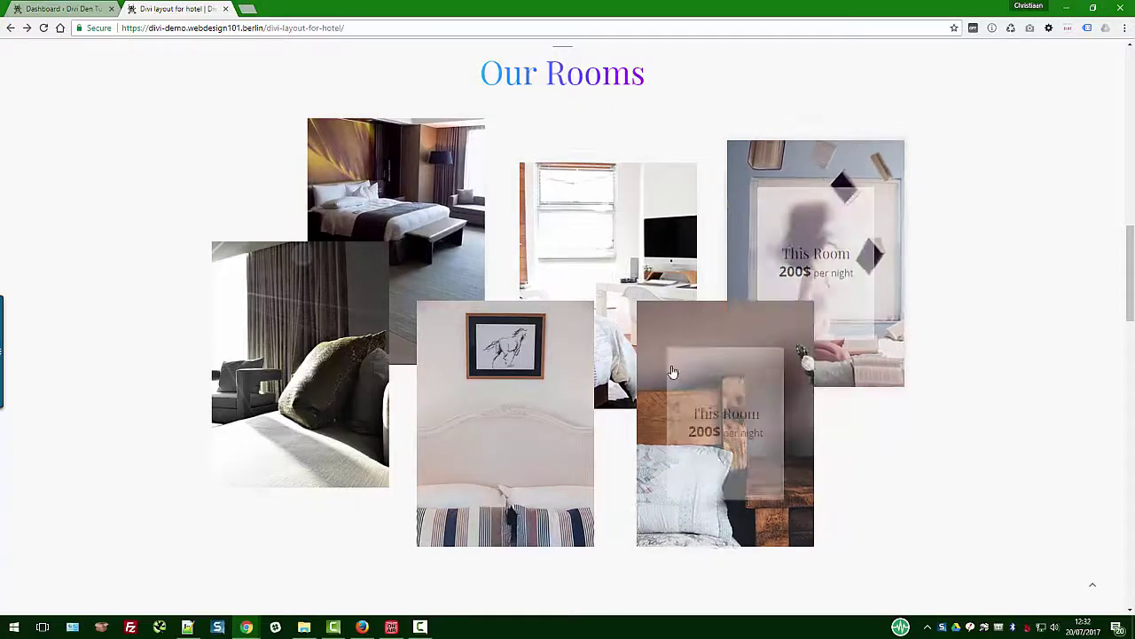
{"action": "mouse_move", "coordinate": [280, 344]}
{"action": "scroll", "coordinate": [280, 345], "scroll_direction": "down", "scroll_amount": 1}
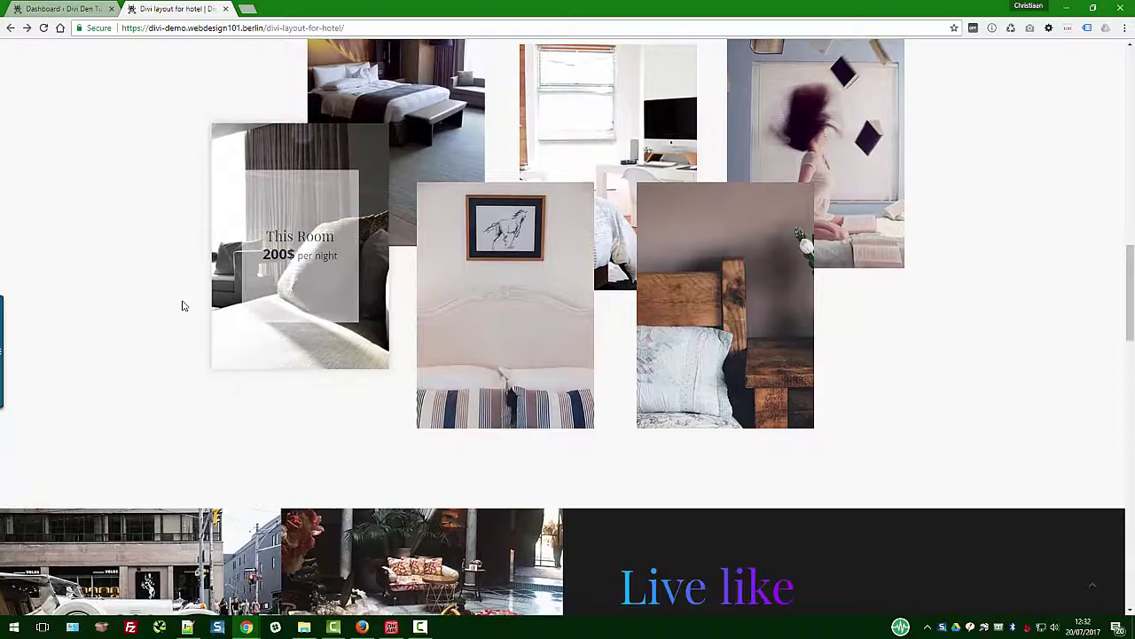
- Examine the rest of the demo page, from the "Live like a King" section through the wellness blocks to the video footer
{"action": "scroll", "coordinate": [182, 301], "scroll_direction": "down", "scroll_amount": 2}
{"action": "scroll", "coordinate": [203, 154], "scroll_direction": "down", "scroll_amount": 1}
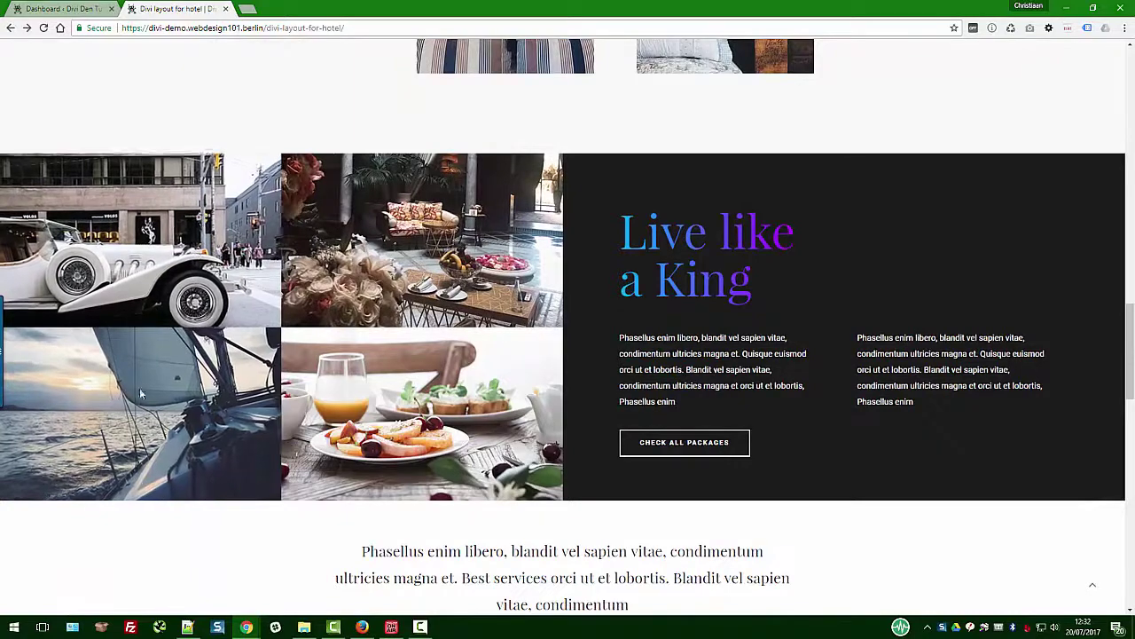
{"action": "scroll", "coordinate": [670, 203], "scroll_direction": "down", "scroll_amount": 2}
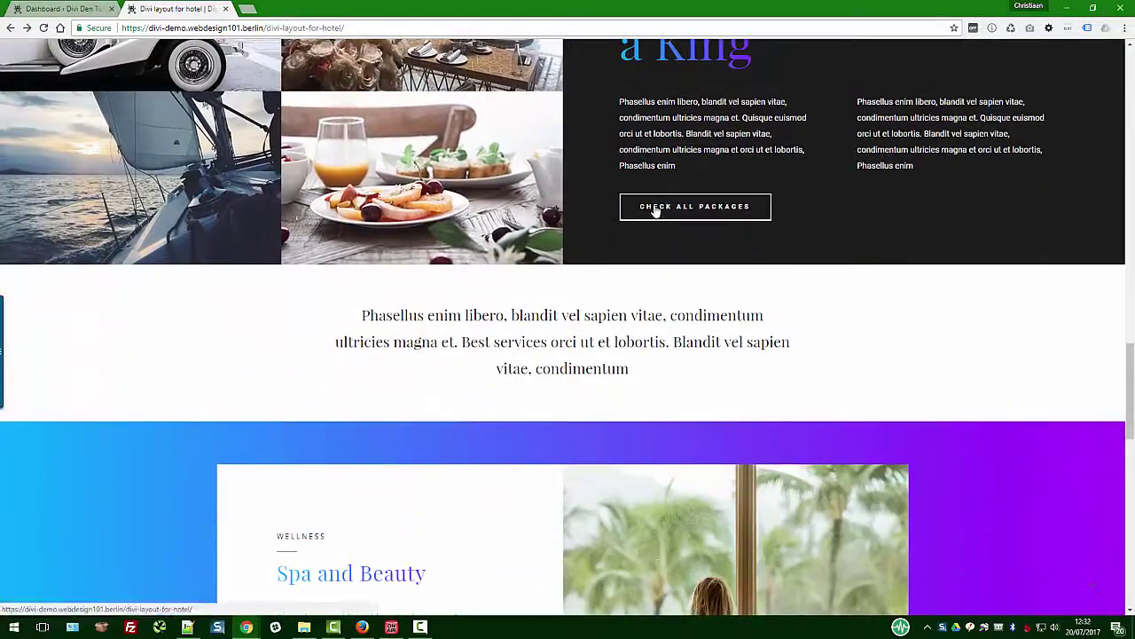
{"action": "scroll", "coordinate": [618, 221], "scroll_direction": "down", "scroll_amount": 2}
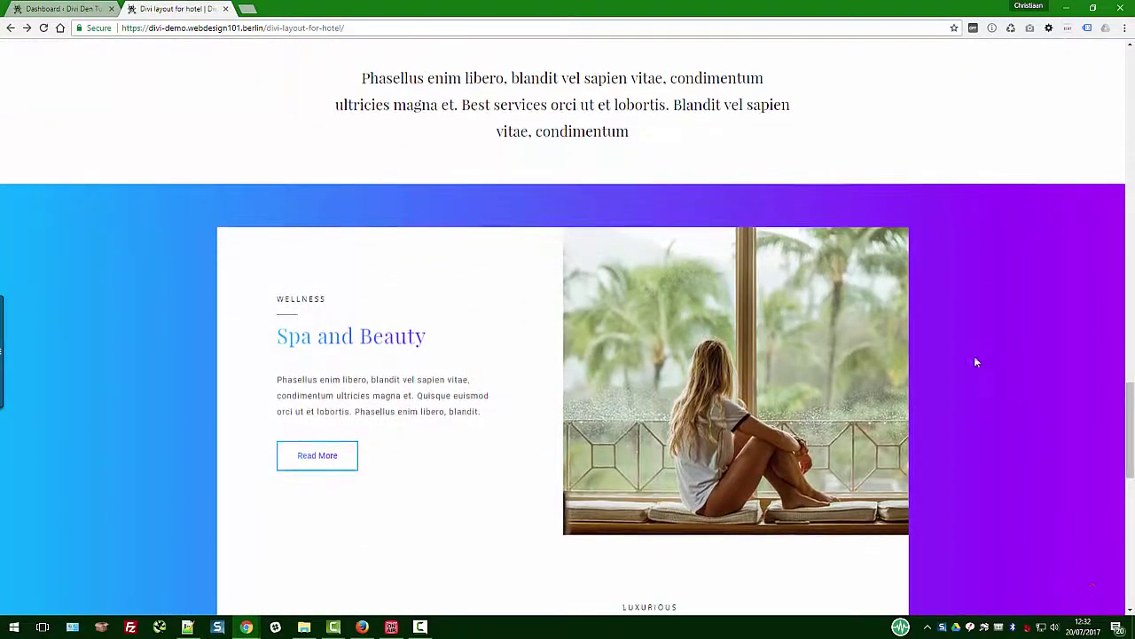
{"action": "scroll", "coordinate": [974, 356], "scroll_direction": "down", "scroll_amount": 3}
{"action": "scroll", "coordinate": [763, 191], "scroll_direction": "down", "scroll_amount": 2}
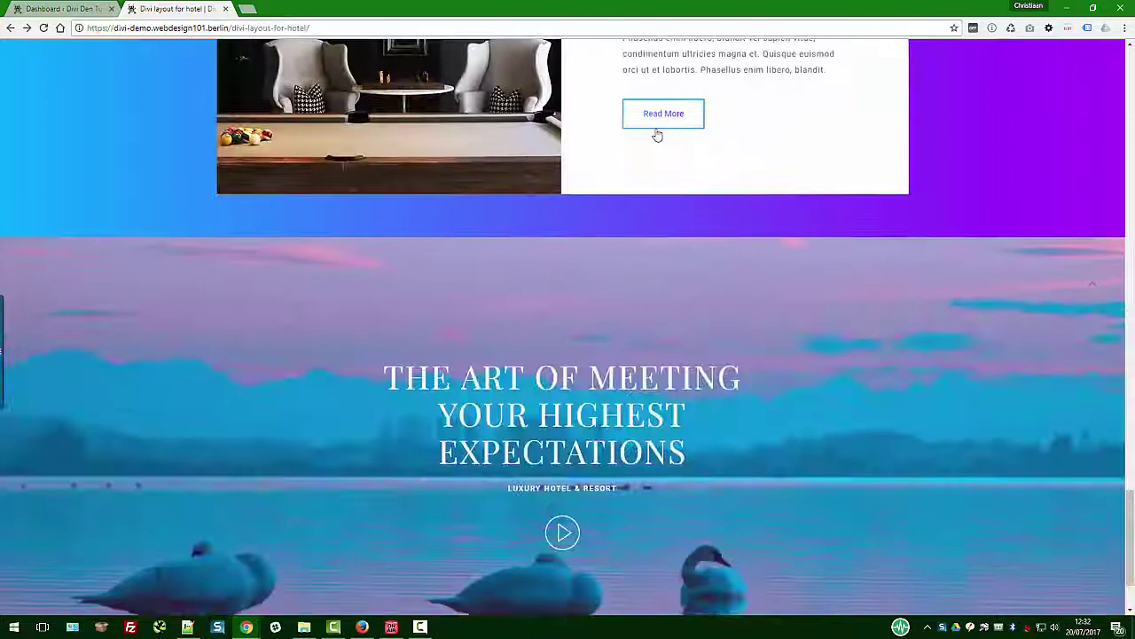
{"action": "scroll", "coordinate": [639, 138], "scroll_direction": "down", "scroll_amount": 1}
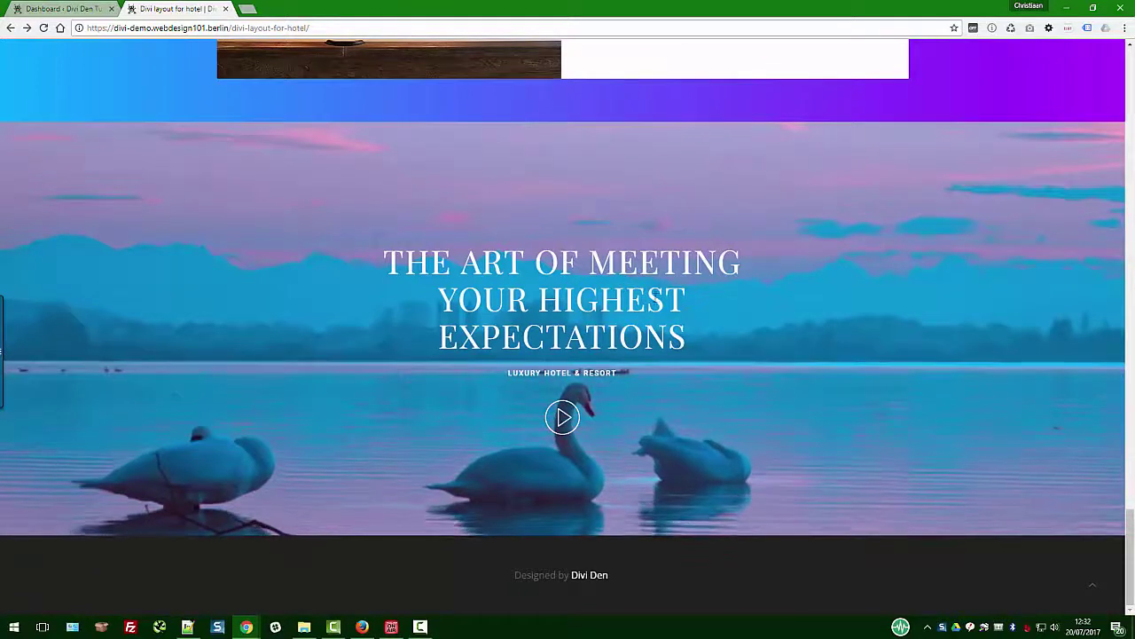
{"action": "scroll", "coordinate": [796, 312], "scroll_direction": "up", "scroll_amount": 1}
{"action": "scroll", "coordinate": [796, 312], "scroll_direction": "up", "scroll_amount": 2}
{"action": "scroll", "coordinate": [796, 312], "scroll_direction": "down", "scroll_amount": 1}
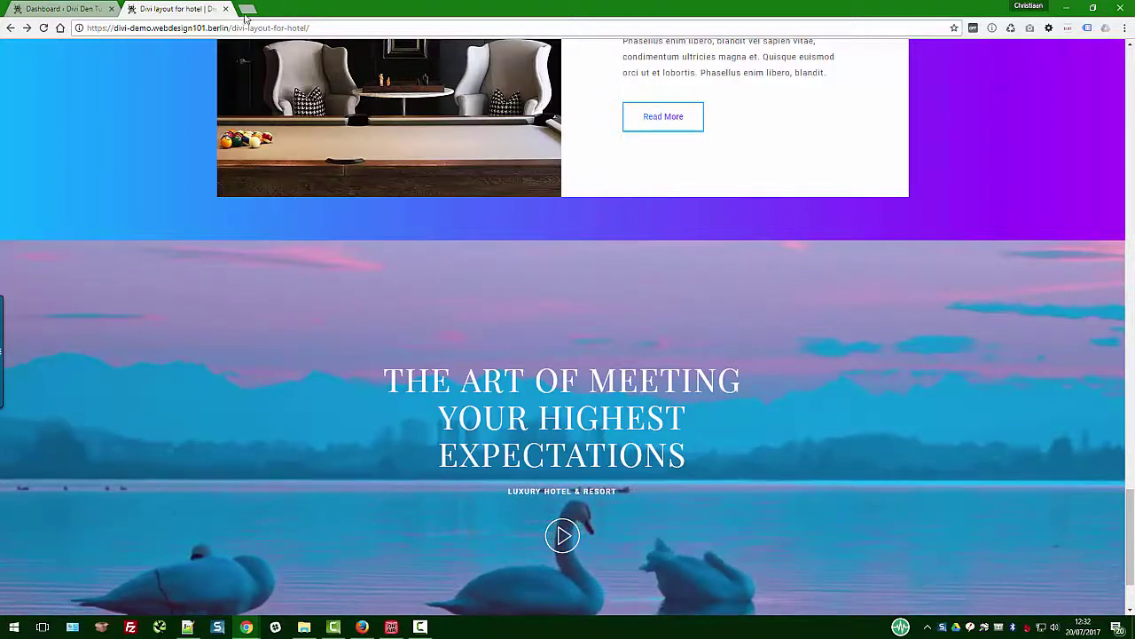
- Switch to the WordPress dashboard and open the Divi Library
{"action": "left_click", "coordinate": [82, 11]}
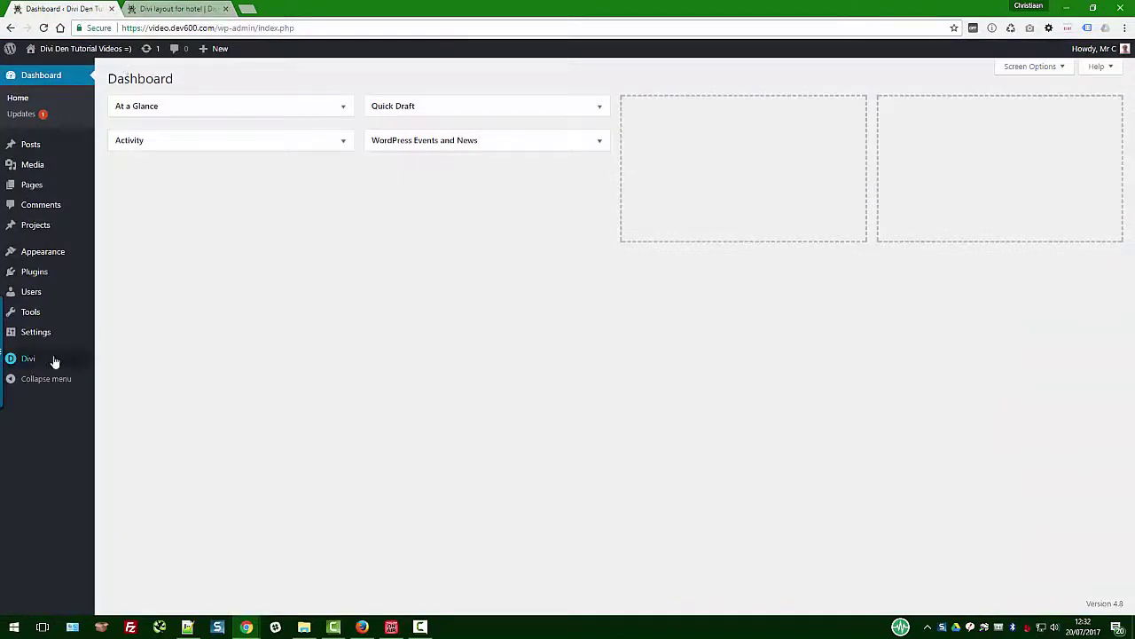
{"action": "mouse_move", "coordinate": [39, 366]}
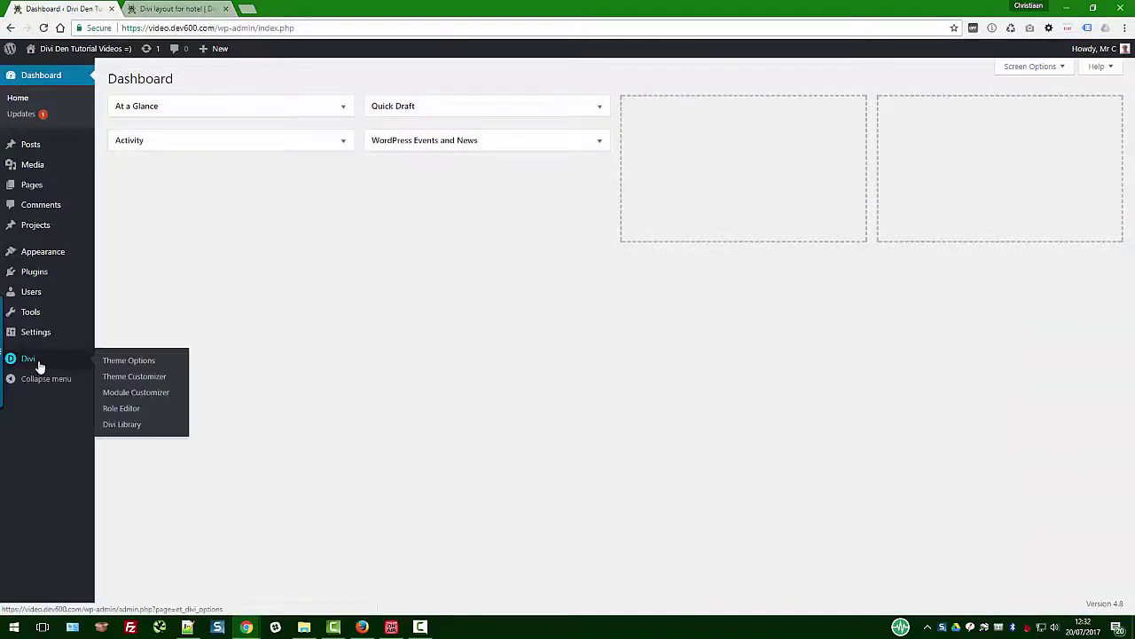
{"action": "left_click", "coordinate": [120, 423]}
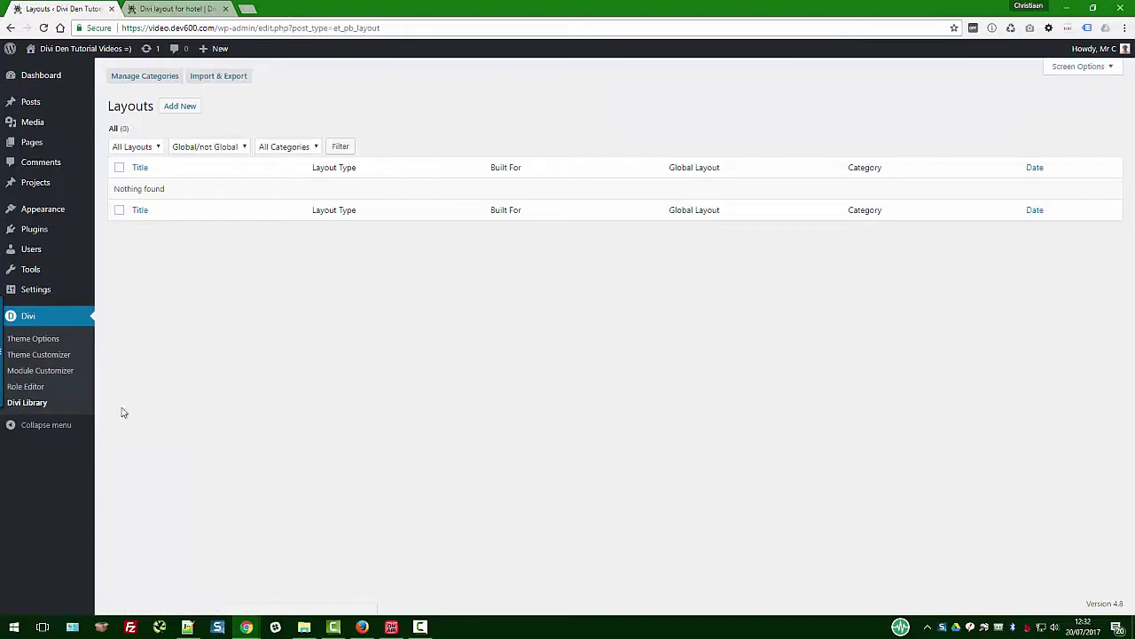
- Import the file "Hotel Free Divi Layout Divi-Den.com LIBRARY IMPORT.json" into the Divi Library
{"action": "left_click", "coordinate": [223, 76]}
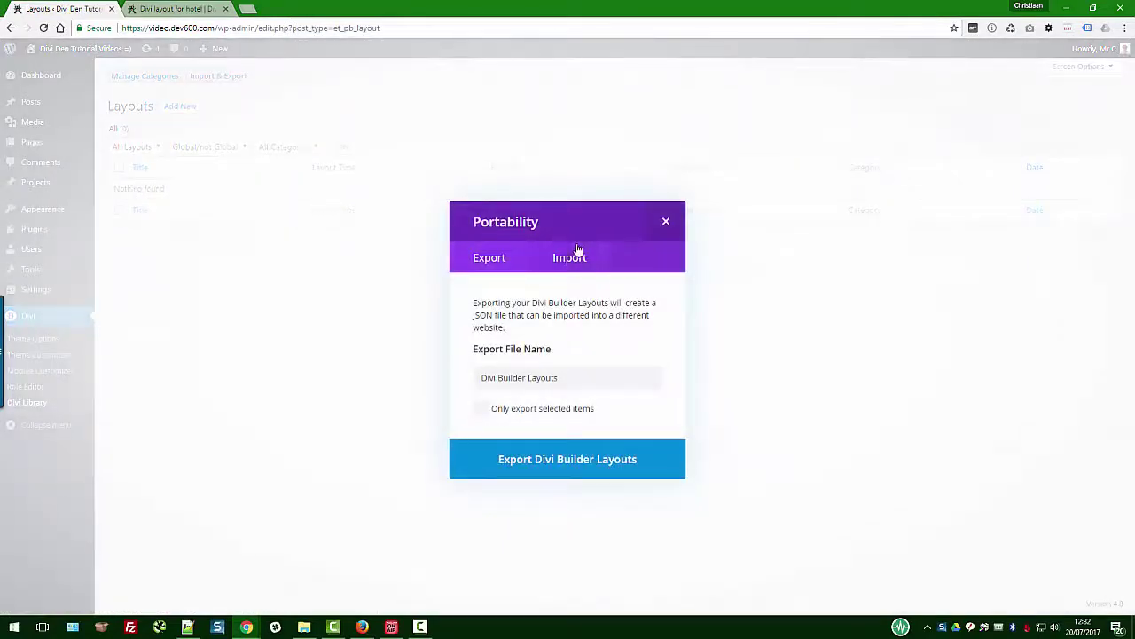
{"action": "left_click", "coordinate": [577, 257]}
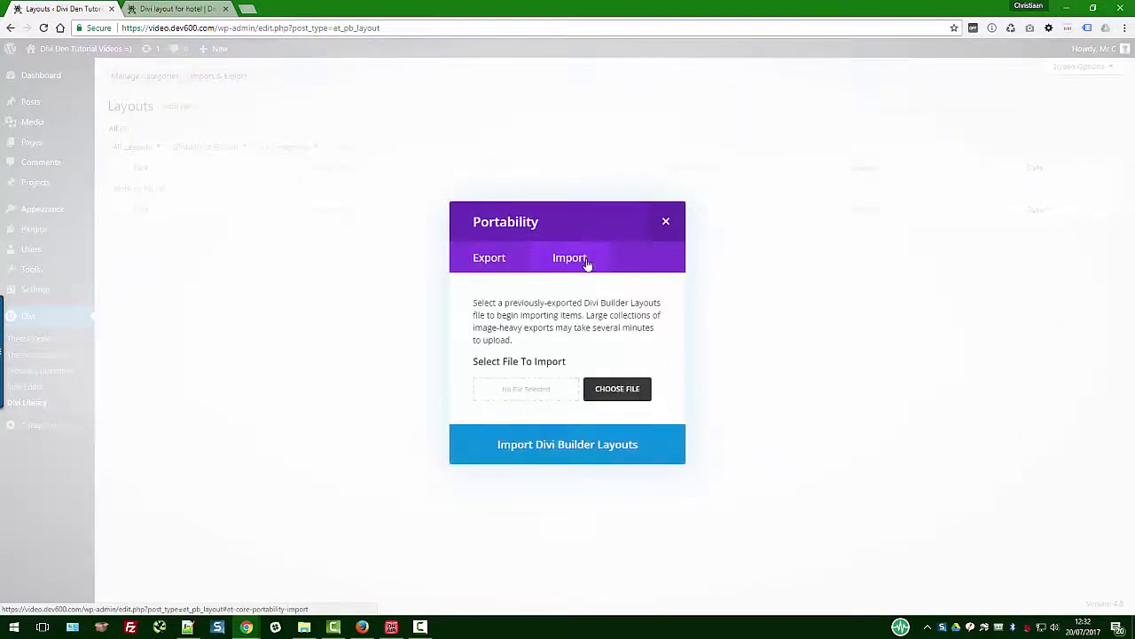
{"action": "left_click", "coordinate": [633, 385]}
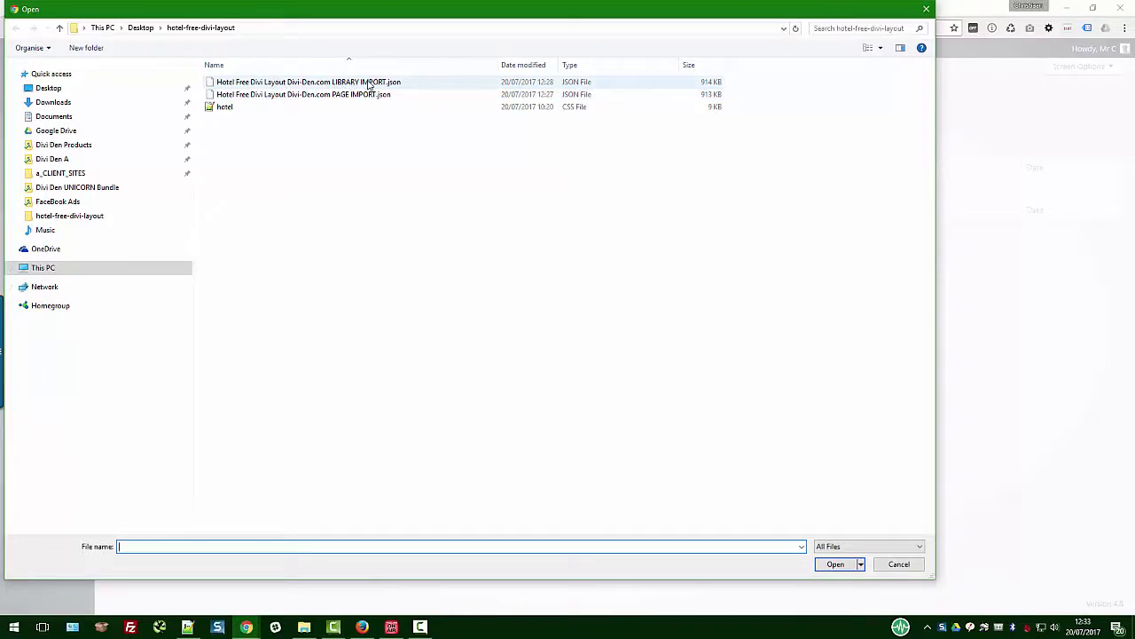
{"action": "left_click", "coordinate": [369, 83]}
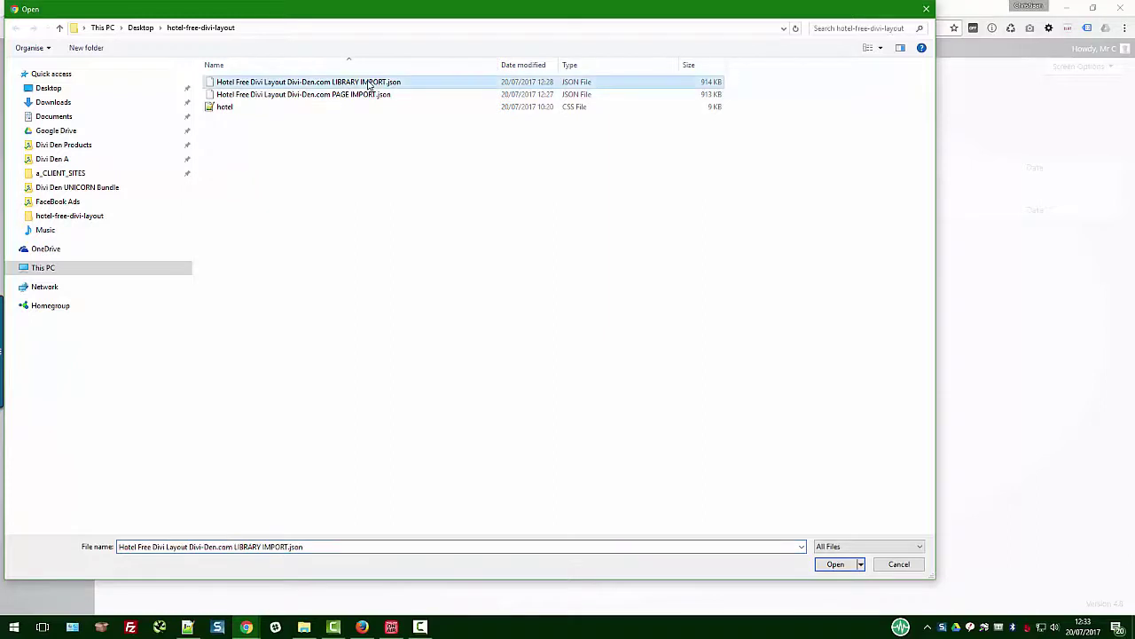
{"action": "double_click", "coordinate": [369, 83]}
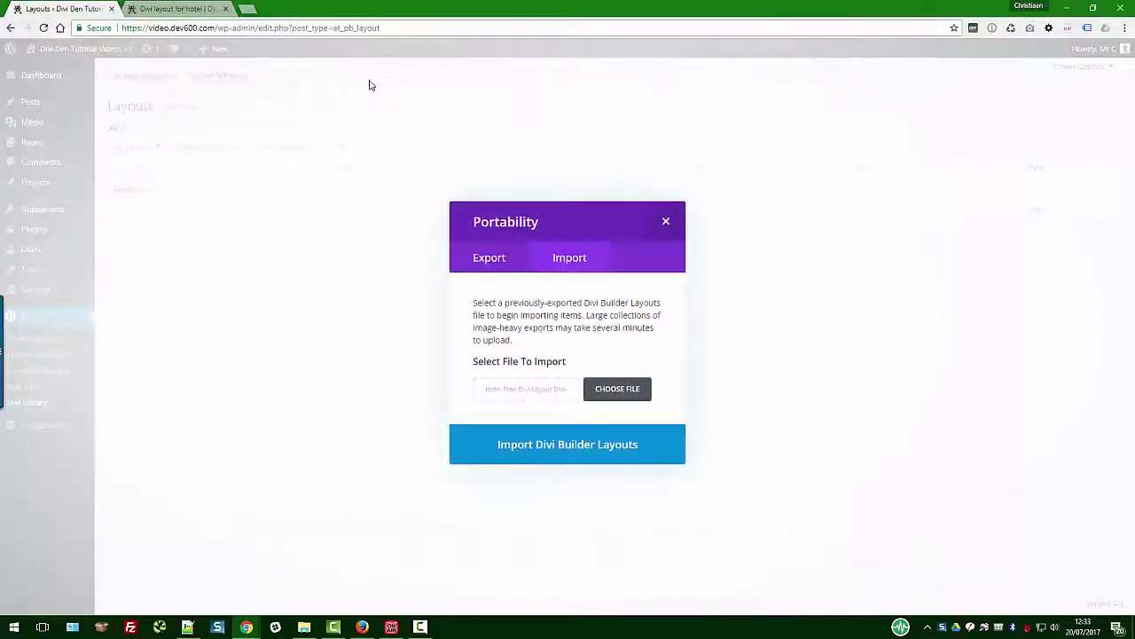
{"action": "left_click", "coordinate": [567, 446]}
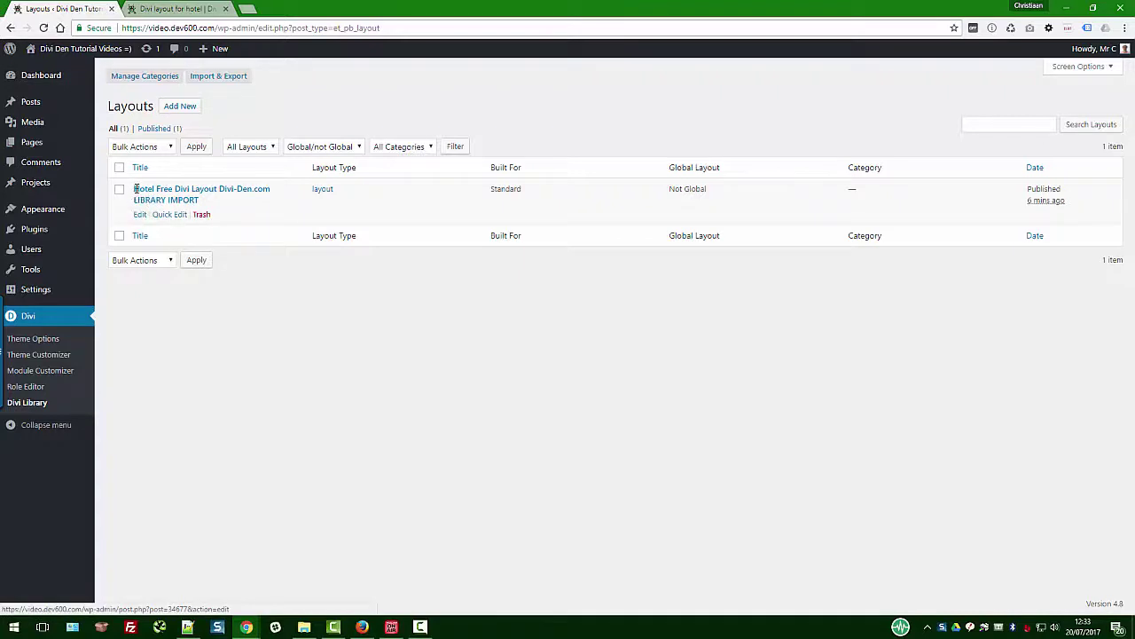
- Copy the words "Hotel Free Divi Layout" from the imported layout's title
{"action": "left_click_drag", "start_coordinate": [133, 190], "coordinate": [217, 189]}
{"action": "right_click", "coordinate": [213, 189]}
{"action": "left_click", "coordinate": [262, 288]}
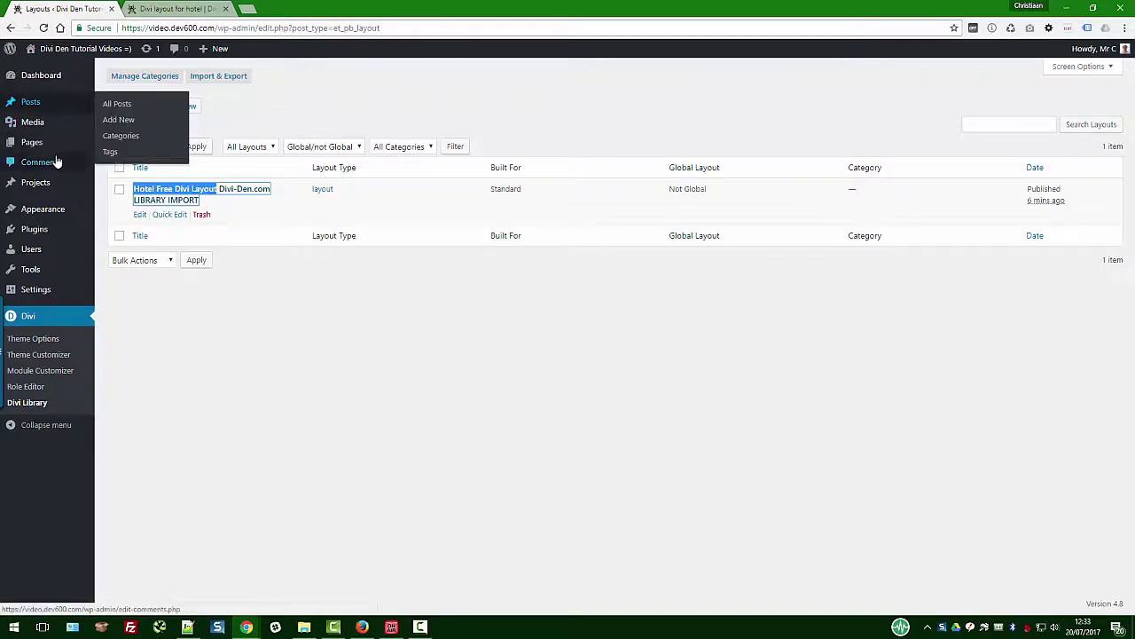
- Create a new page titled "Hotel Divi Layout", reusing the copied layout name without the word "Free"
{"action": "left_click", "coordinate": [156, 149]}
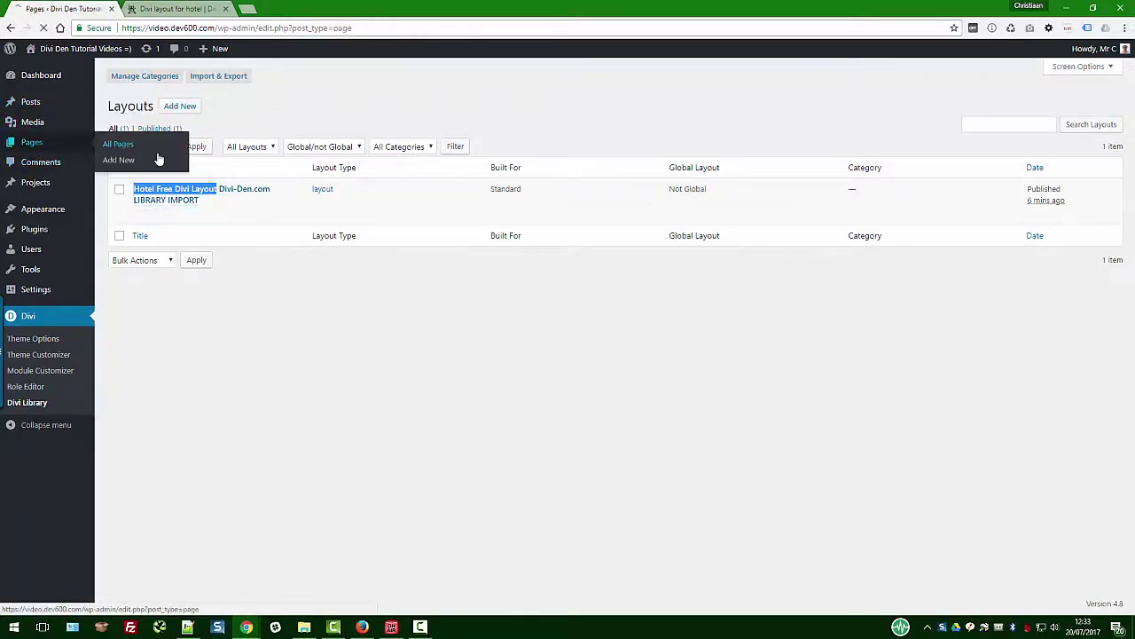
{"action": "left_click", "coordinate": [173, 80]}
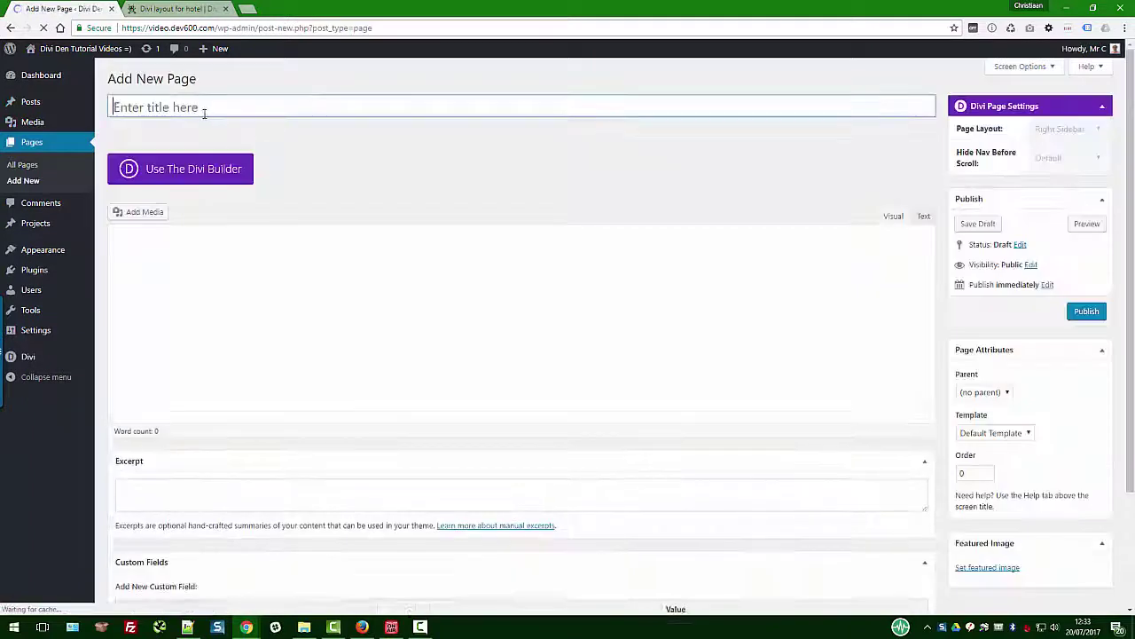
{"action": "key", "text": "ctrl+v"}
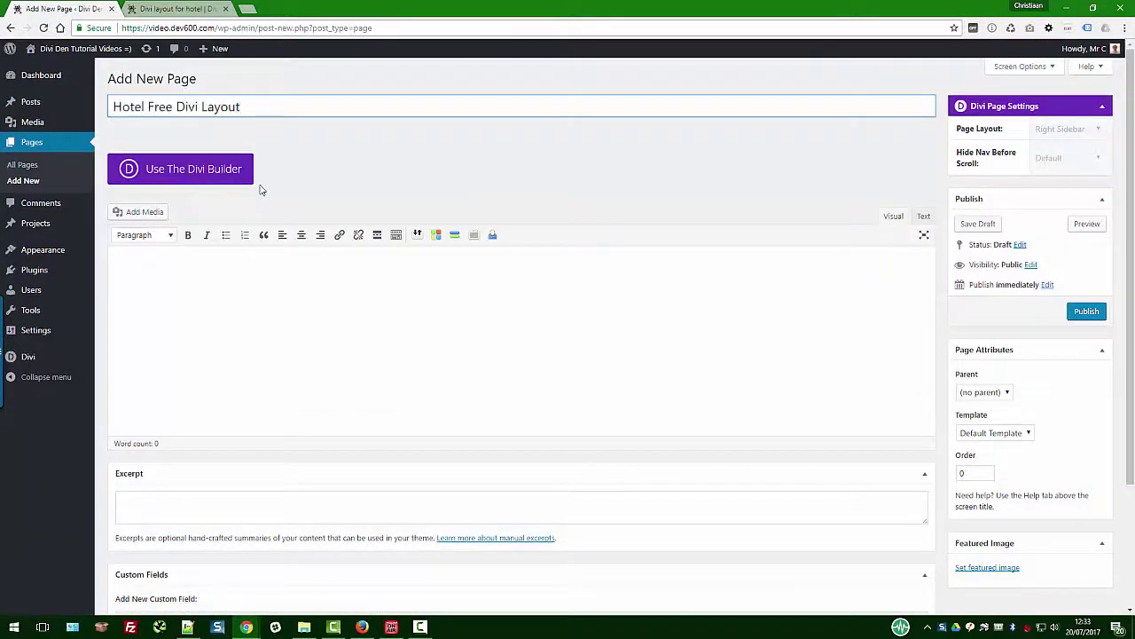
{"action": "double_click", "coordinate": [166, 107]}
{"action": "key", "text": "BackSpace"}
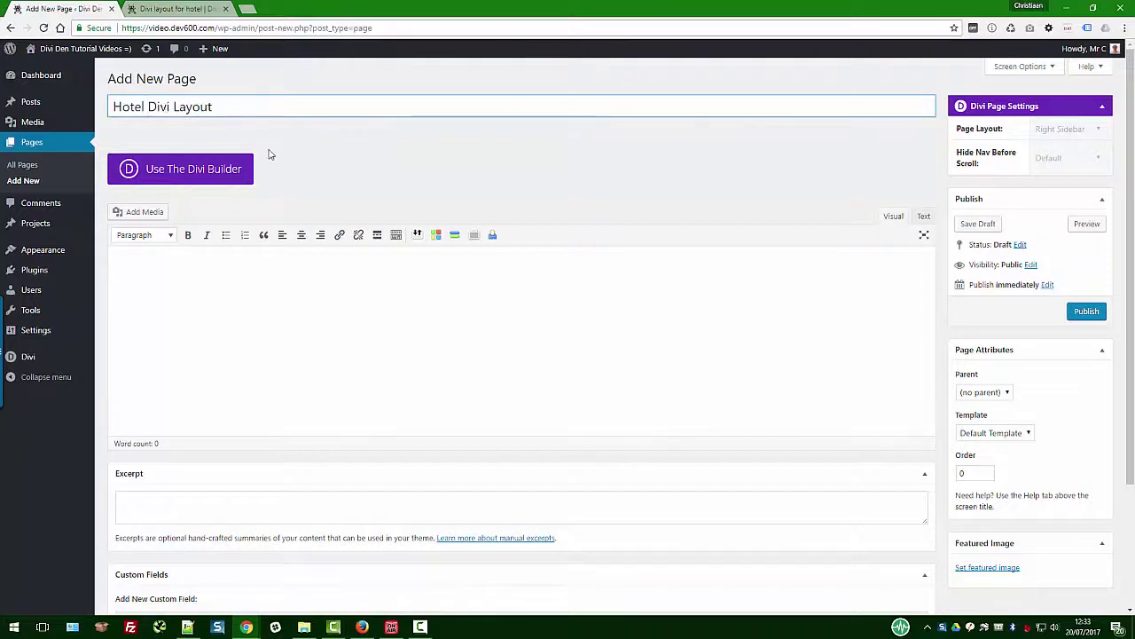
- Enable the Divi Builder for the page and set its template to Blank Page
{"action": "left_click", "coordinate": [223, 168]}
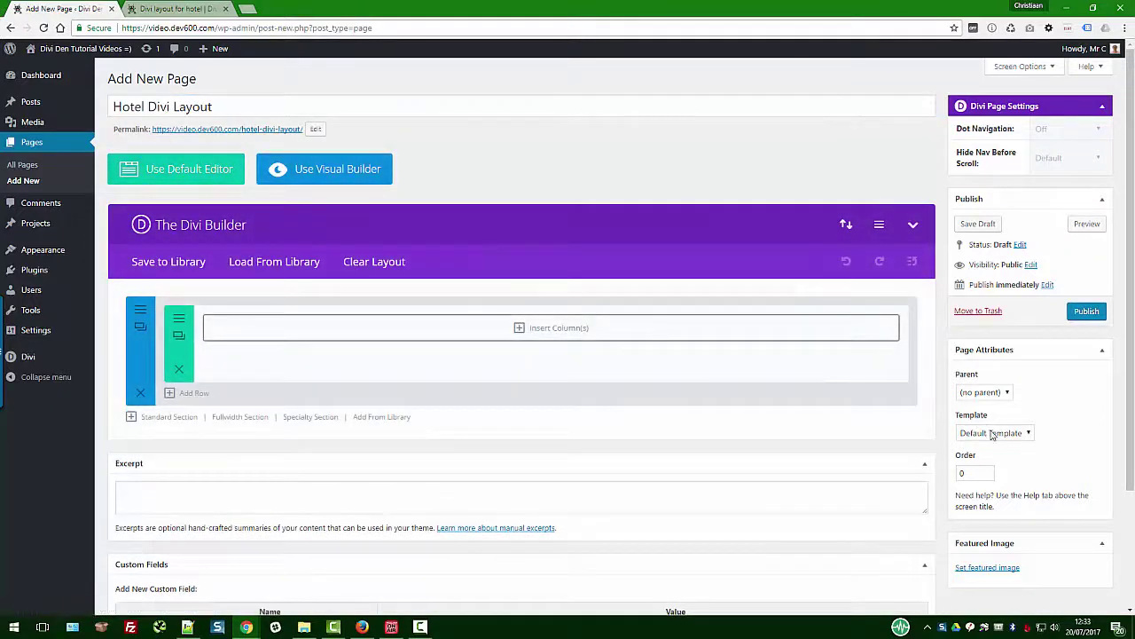
{"action": "left_click", "coordinate": [992, 434]}
{"action": "left_click", "coordinate": [995, 460]}
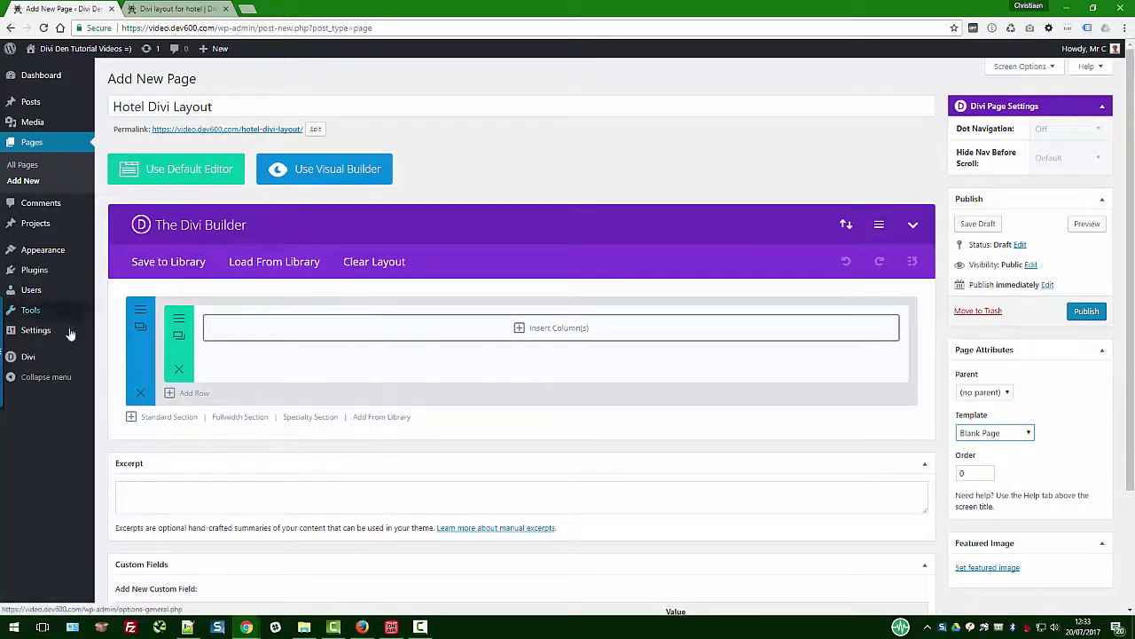
- Load the "Hotel Free Divi Layout Divi-Den.com LIBRARY IMPORT" layout from the library into the page, replacing the existing content
{"action": "mouse_move", "coordinate": [33, 358]}
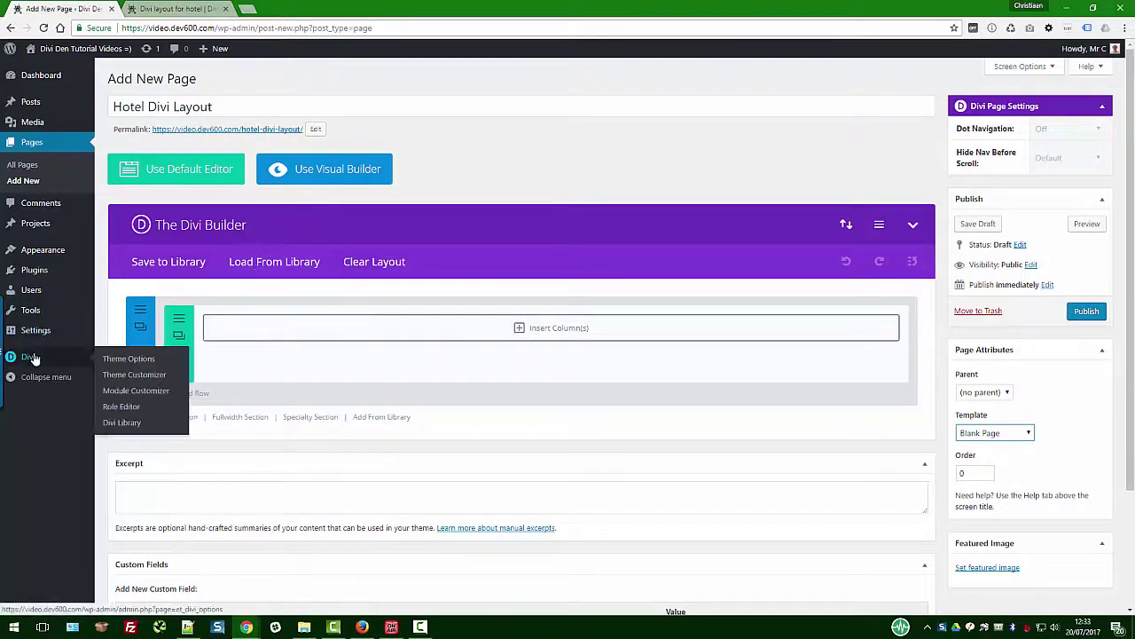
{"action": "left_click", "coordinate": [278, 264]}
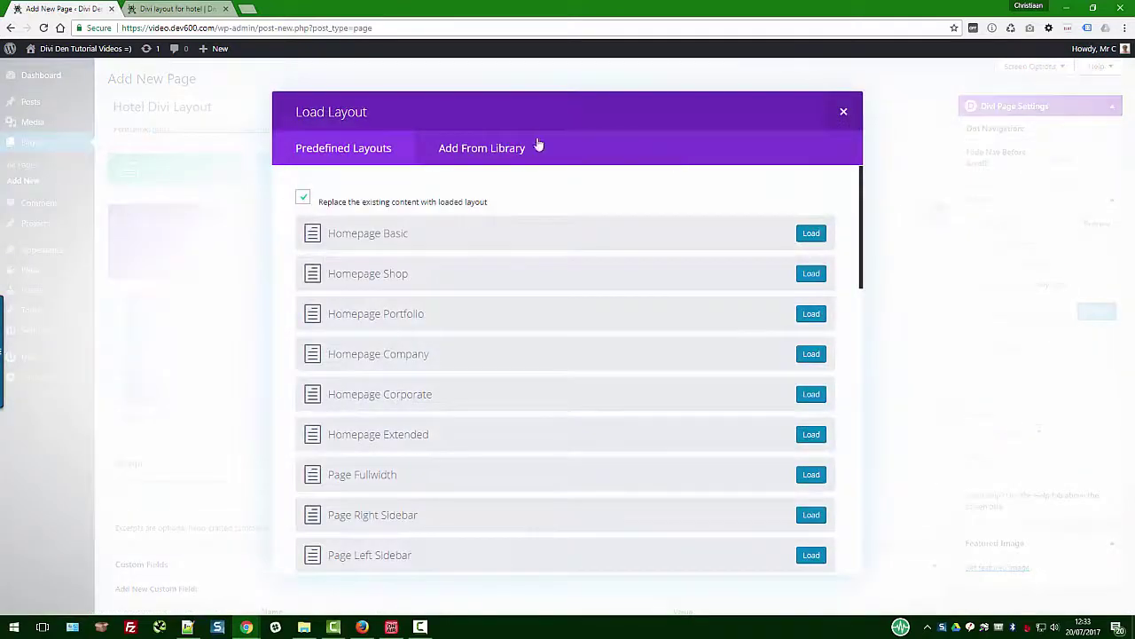
{"action": "left_click", "coordinate": [494, 149]}
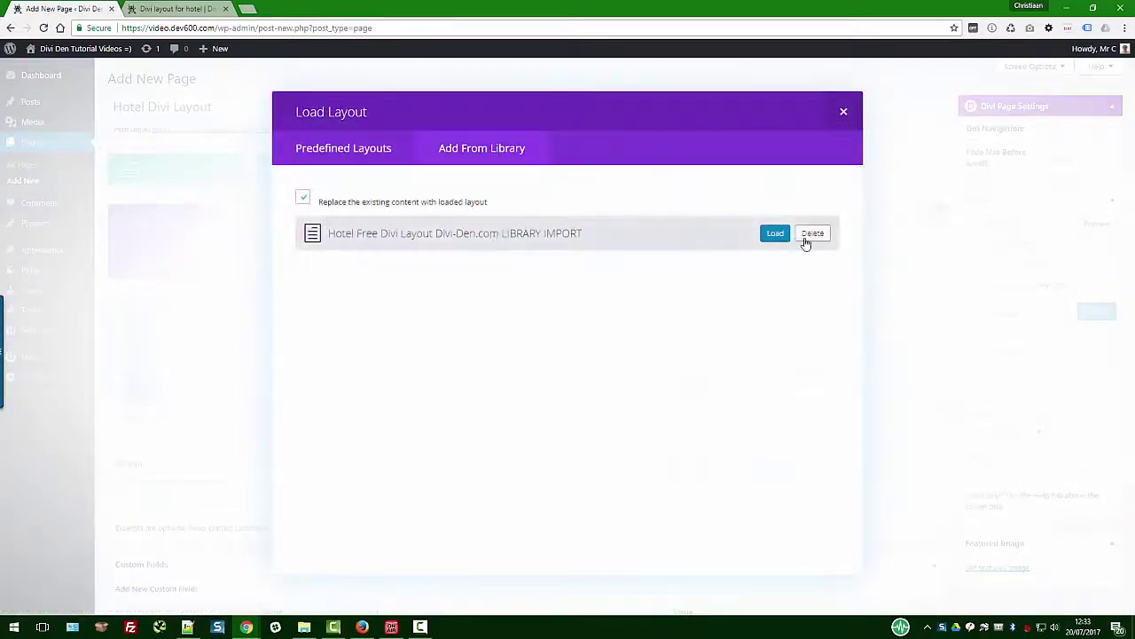
{"action": "left_click", "coordinate": [777, 234]}
{"action": "scroll", "coordinate": [581, 200], "scroll_direction": "down", "scroll_amount": 8}
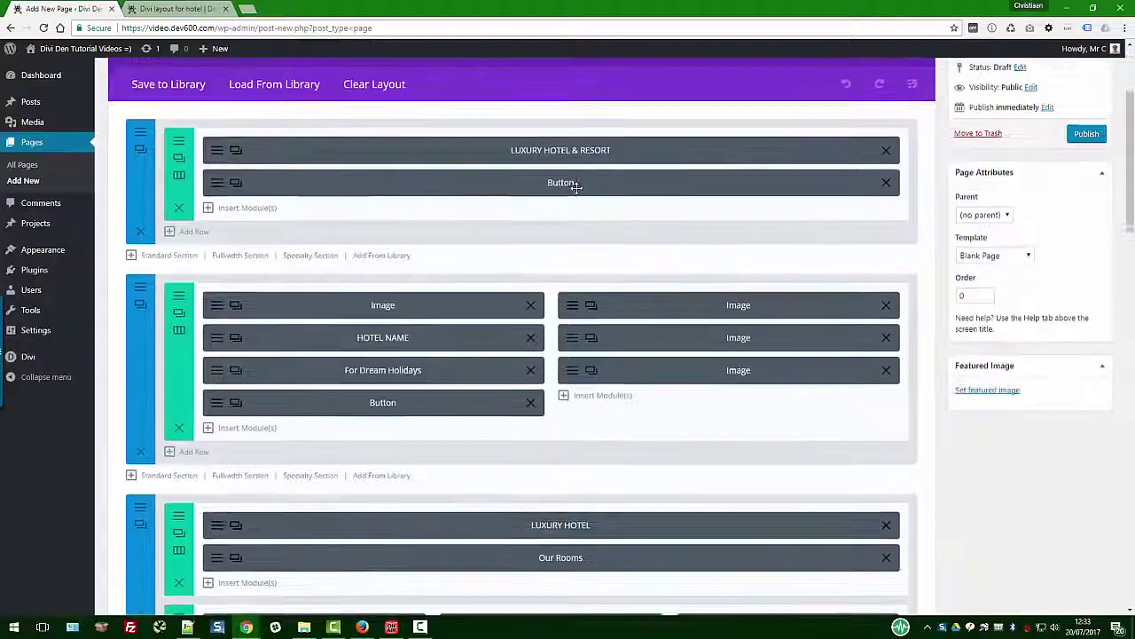
{"action": "scroll", "coordinate": [578, 182], "scroll_direction": "down", "scroll_amount": 15}
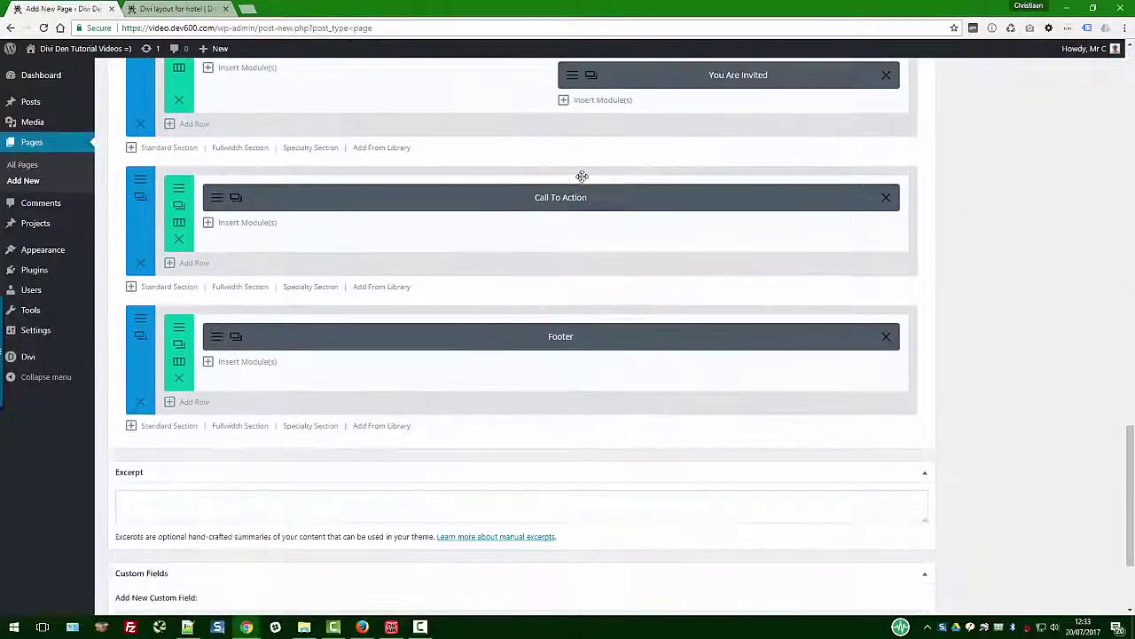
{"action": "scroll", "coordinate": [580, 180], "scroll_direction": "up", "scroll_amount": 10}
{"action": "scroll", "coordinate": [585, 180], "scroll_direction": "up", "scroll_amount": 10}
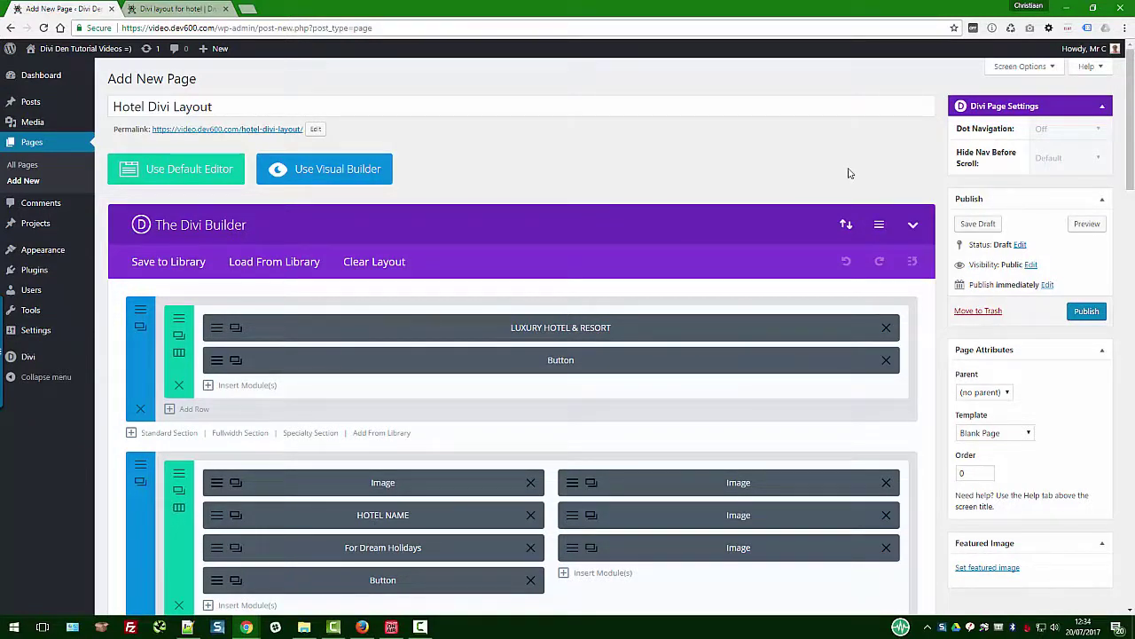
- Open the Divi Builder settings at Custom CSS and copy the entire contents of the hotel CSS file from the hotel-free-divi-layout folder
{"action": "left_click", "coordinate": [880, 228]}
{"action": "scroll", "coordinate": [567, 266], "scroll_direction": "down", "scroll_amount": 1}
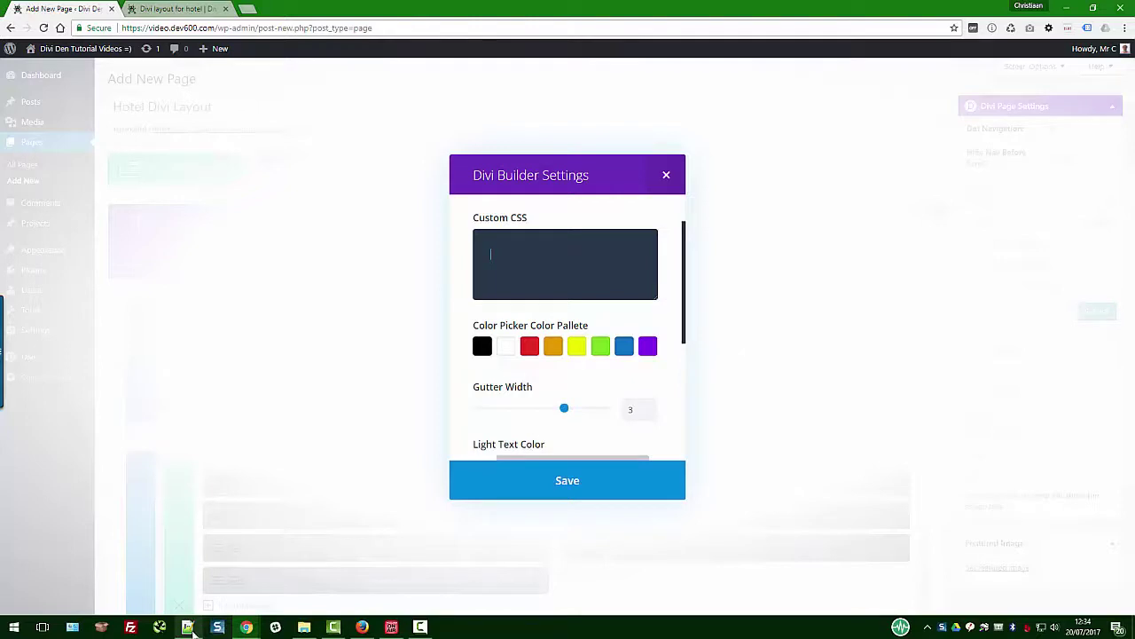
{"action": "left_click", "coordinate": [304, 627]}
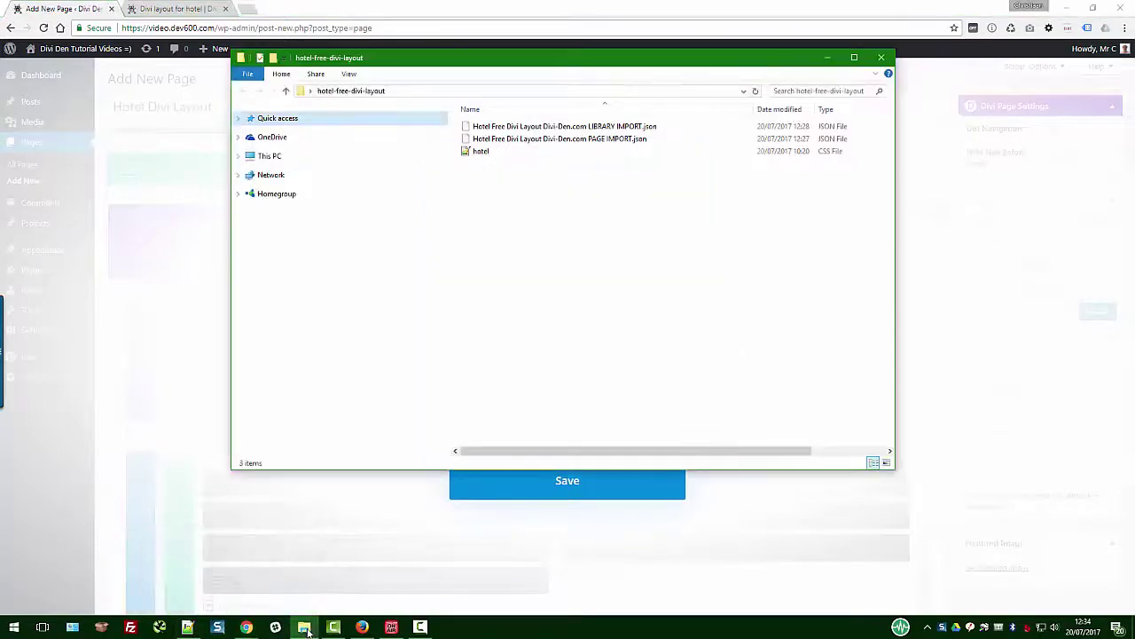
{"action": "double_click", "coordinate": [483, 152]}
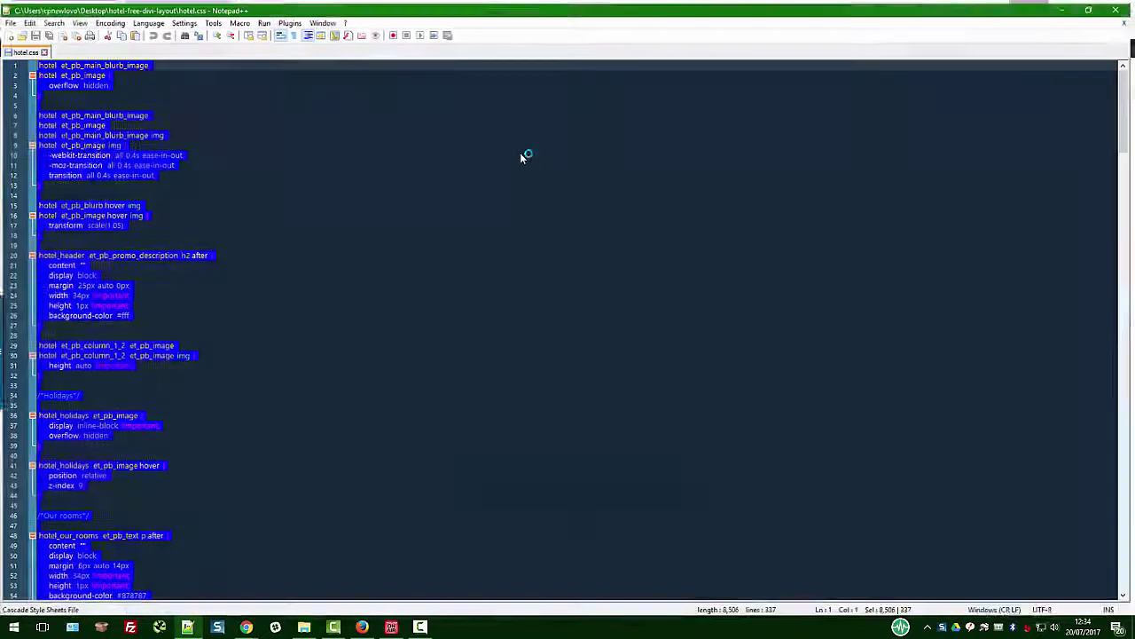
{"action": "left_click", "coordinate": [259, 122]}
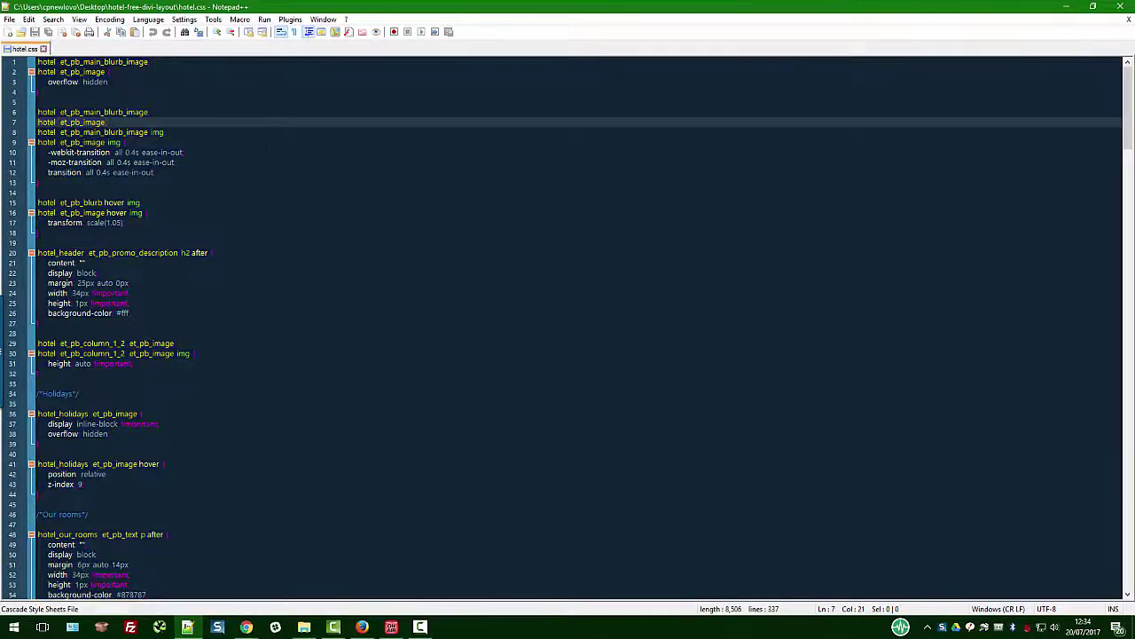
{"action": "key", "text": "ctrl+a"}
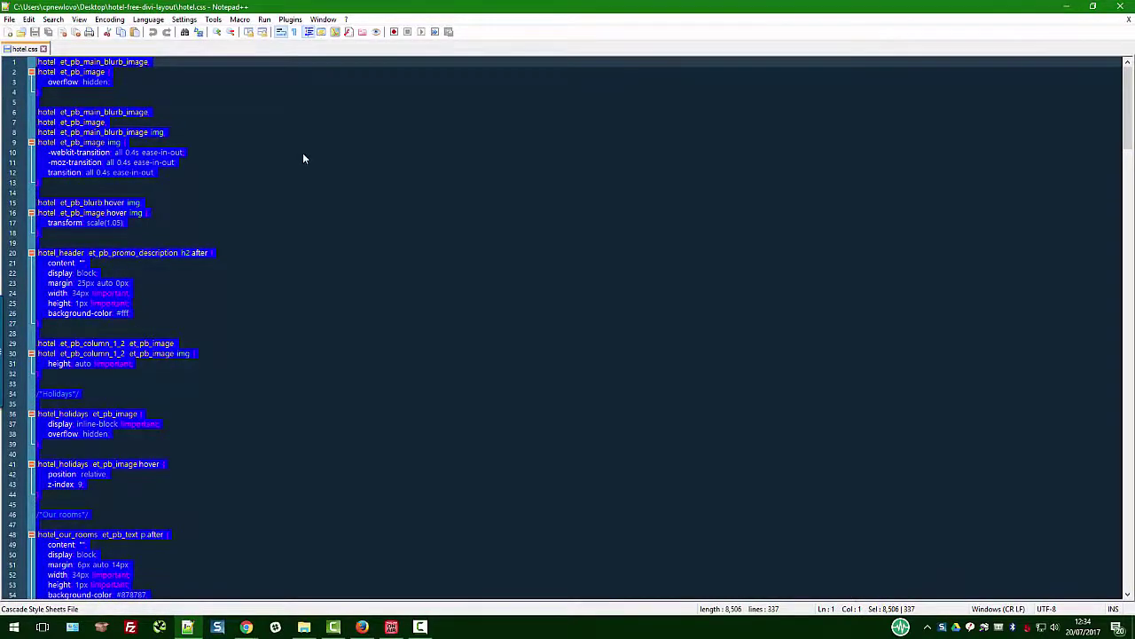
{"action": "left_click", "coordinate": [1067, 7]}
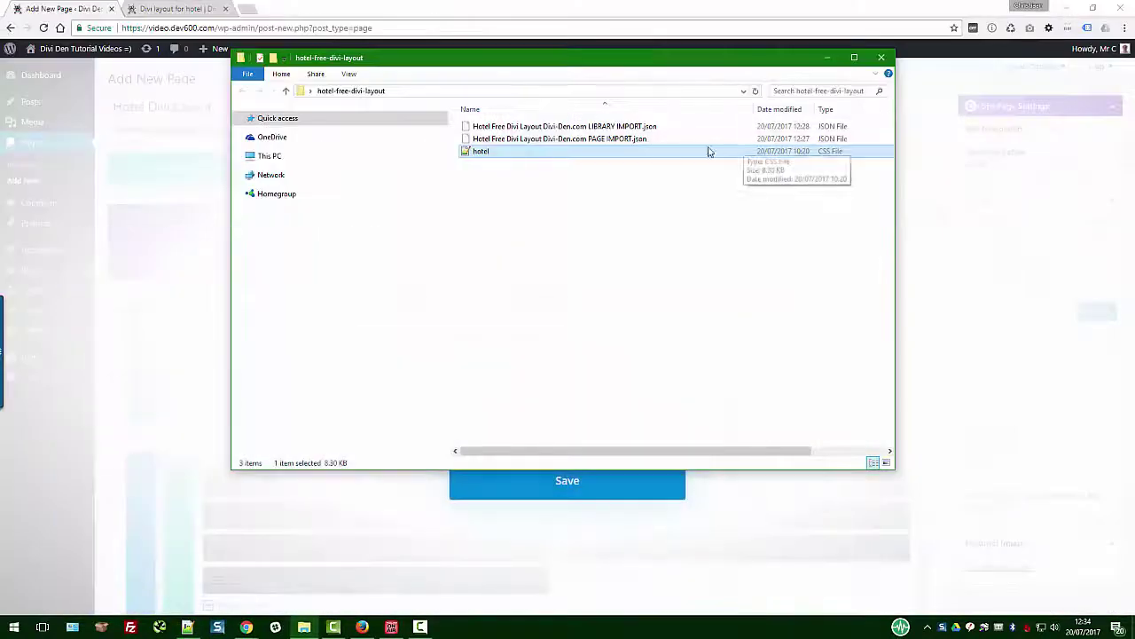
- Paste the copied hotel styles into the page's Custom CSS, save the builder settings and publish the page
{"action": "left_click", "coordinate": [965, 191]}
{"action": "left_click", "coordinate": [531, 246]}
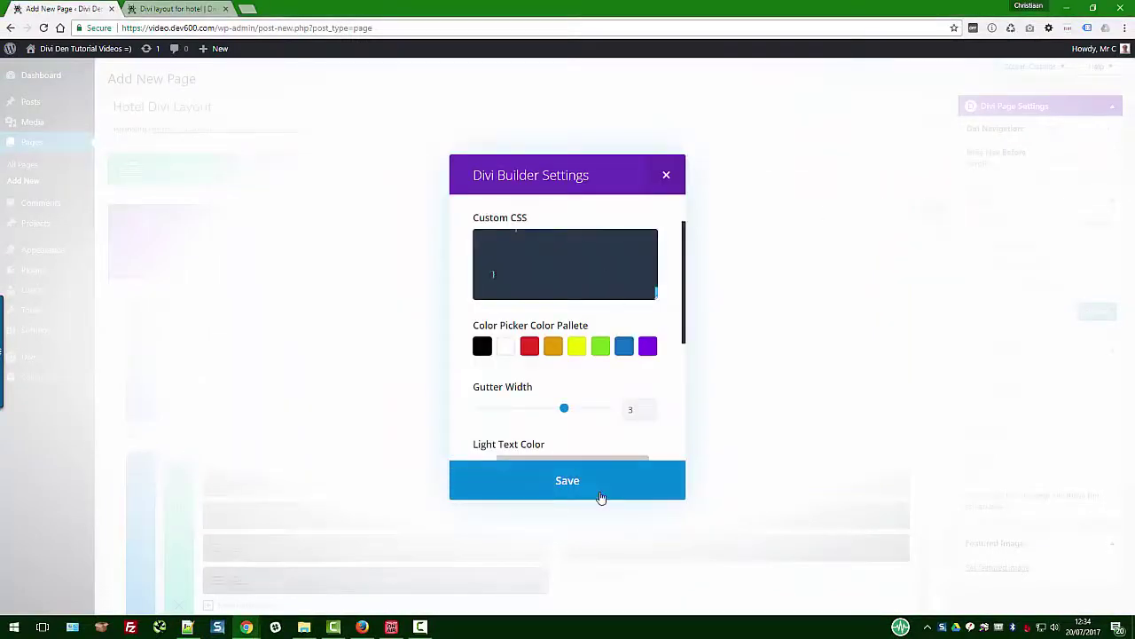
{"action": "left_click", "coordinate": [600, 497]}
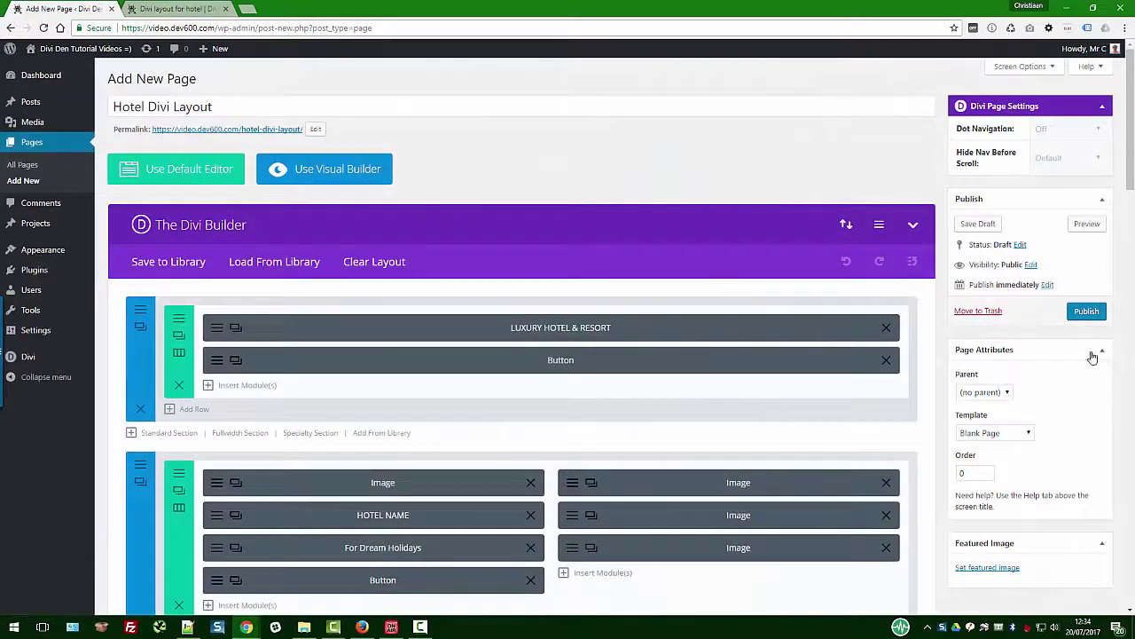
{"action": "left_click", "coordinate": [1088, 312]}
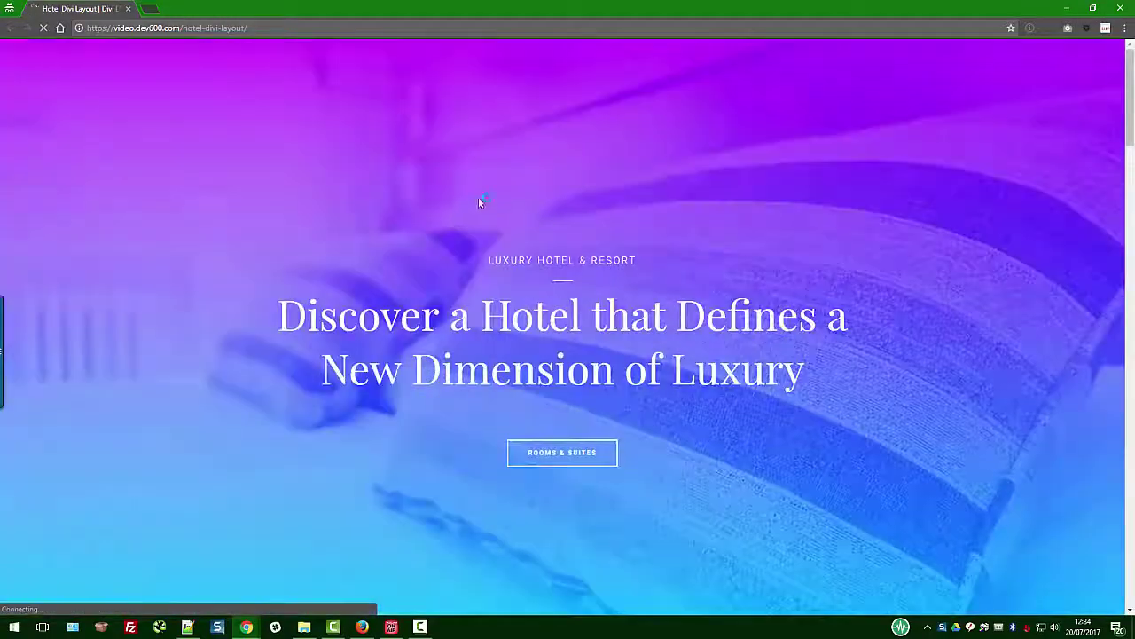
- Review the published hotel page's sections, from the header through the rooms and packages to the spa area
{"action": "scroll", "coordinate": [479, 194], "scroll_direction": "down", "scroll_amount": 15}
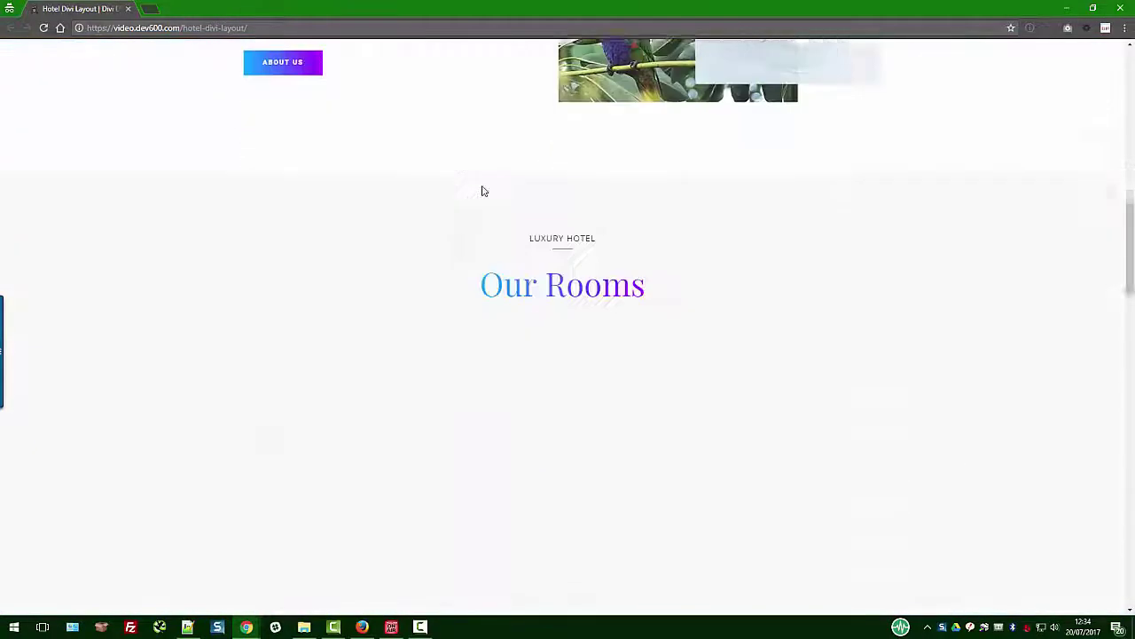
{"action": "scroll", "coordinate": [484, 178], "scroll_direction": "down", "scroll_amount": 6}
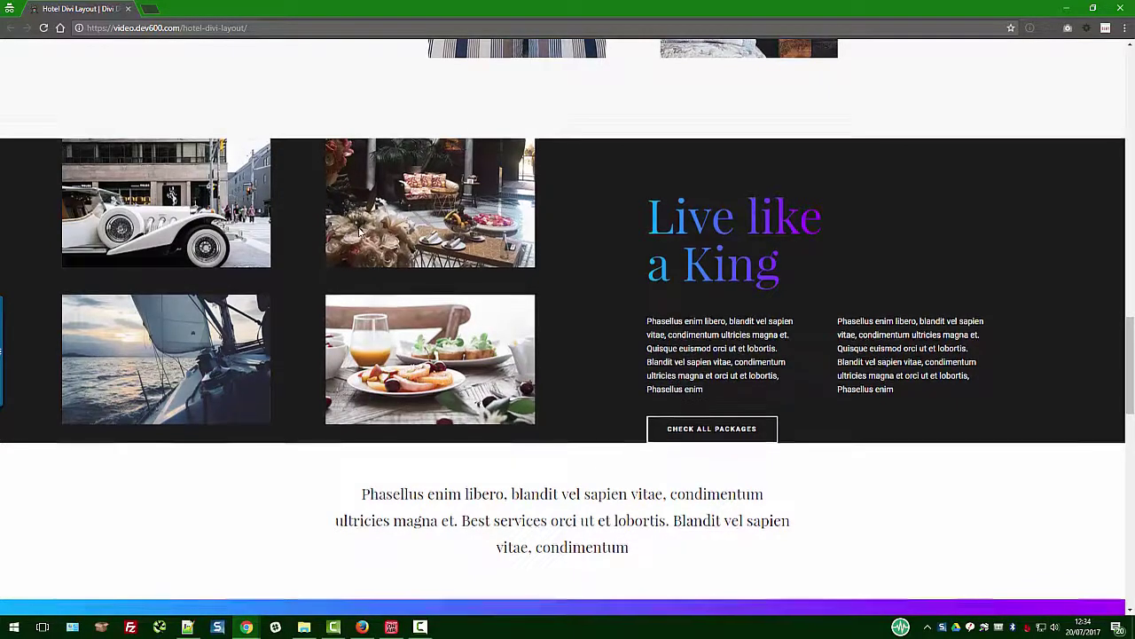
{"action": "scroll", "coordinate": [316, 138], "scroll_direction": "down", "scroll_amount": 5}
{"action": "scroll", "coordinate": [315, 142], "scroll_direction": "down", "scroll_amount": 8}
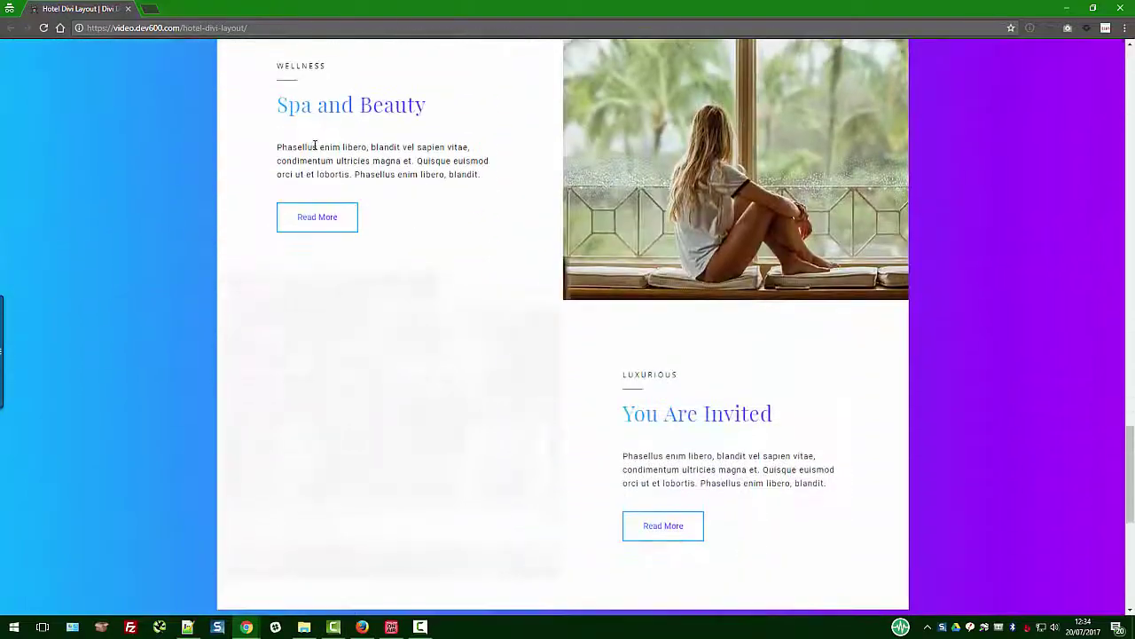
{"action": "scroll", "coordinate": [325, 133], "scroll_direction": "up", "scroll_amount": 15}
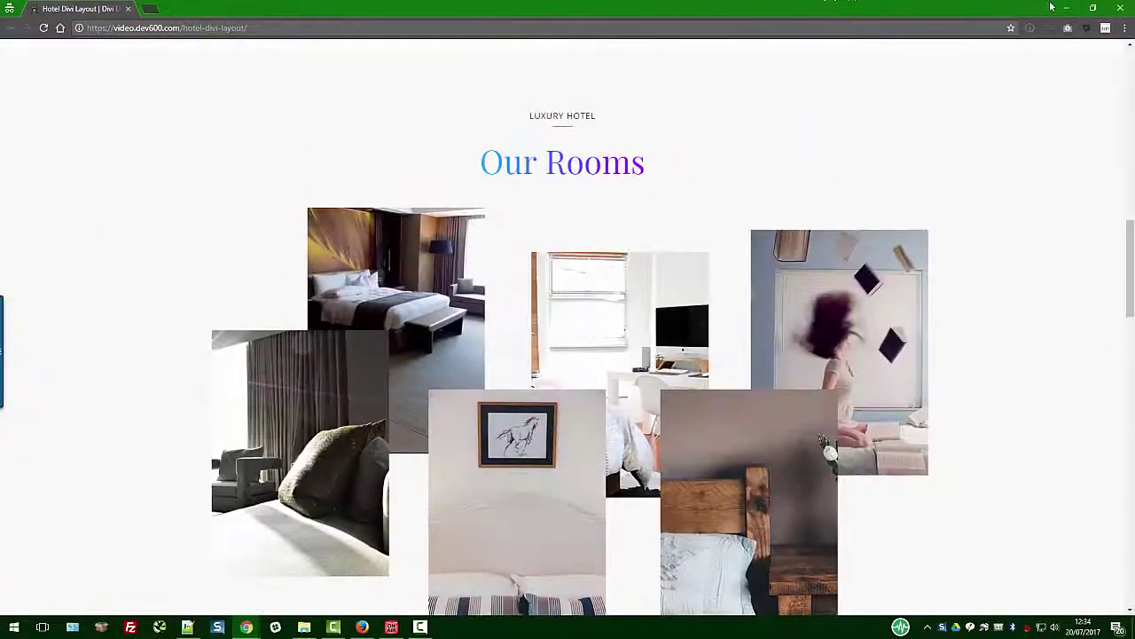
{"action": "left_click", "coordinate": [1066, 7]}
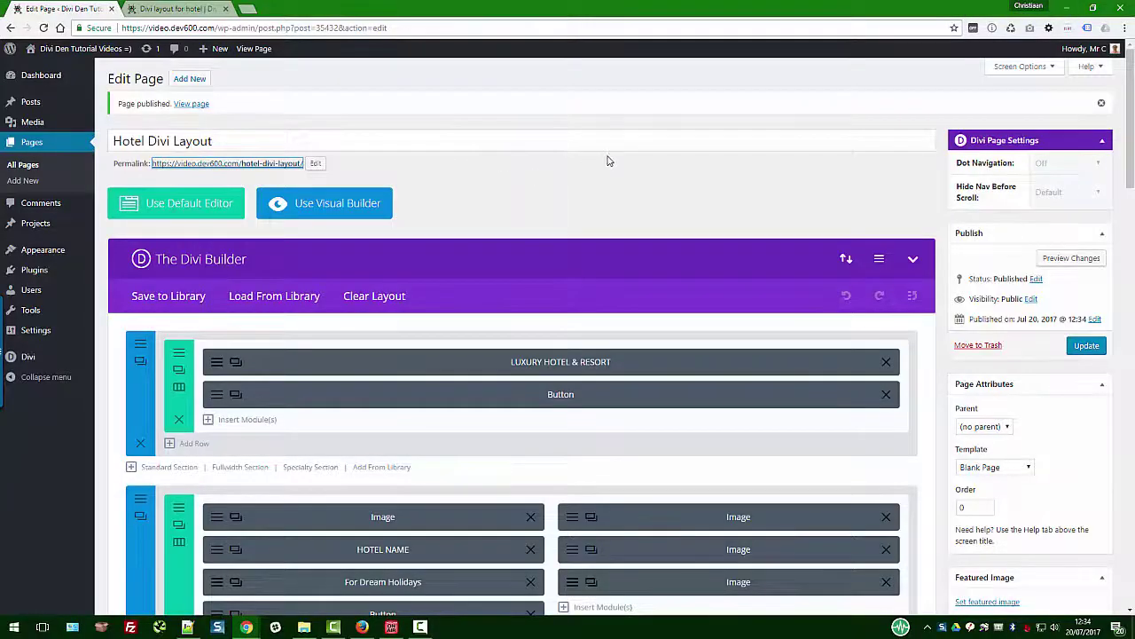
- Examine the export and import options in the Divi Builder's Portability dialog without transferring any layout
{"action": "scroll", "coordinate": [611, 158], "scroll_direction": "down", "scroll_amount": 2}
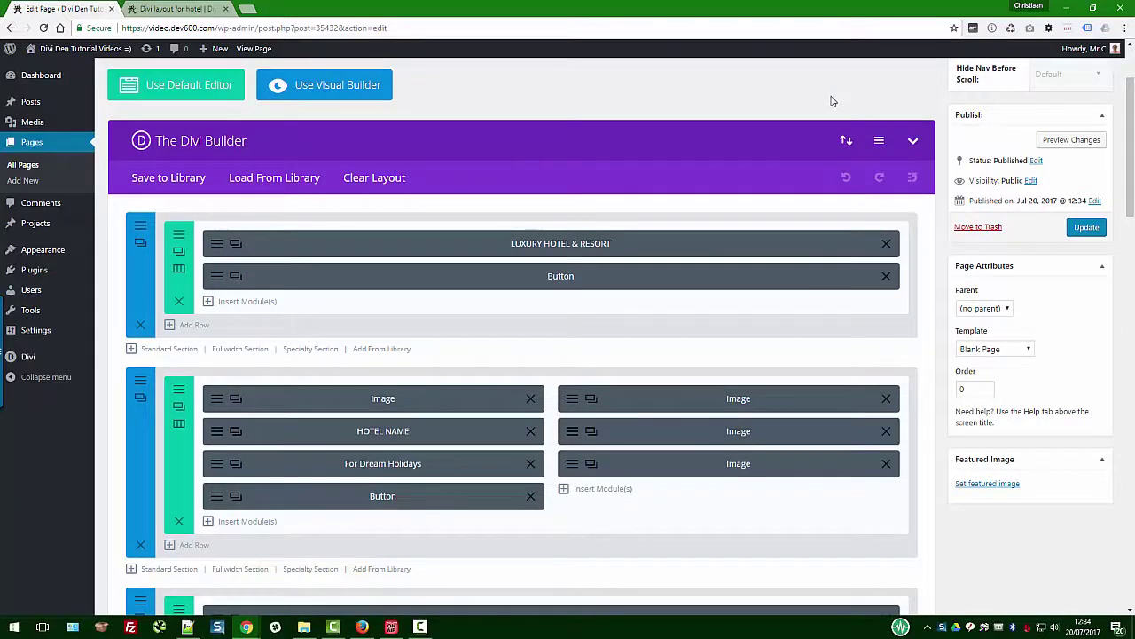
{"action": "left_click", "coordinate": [847, 141]}
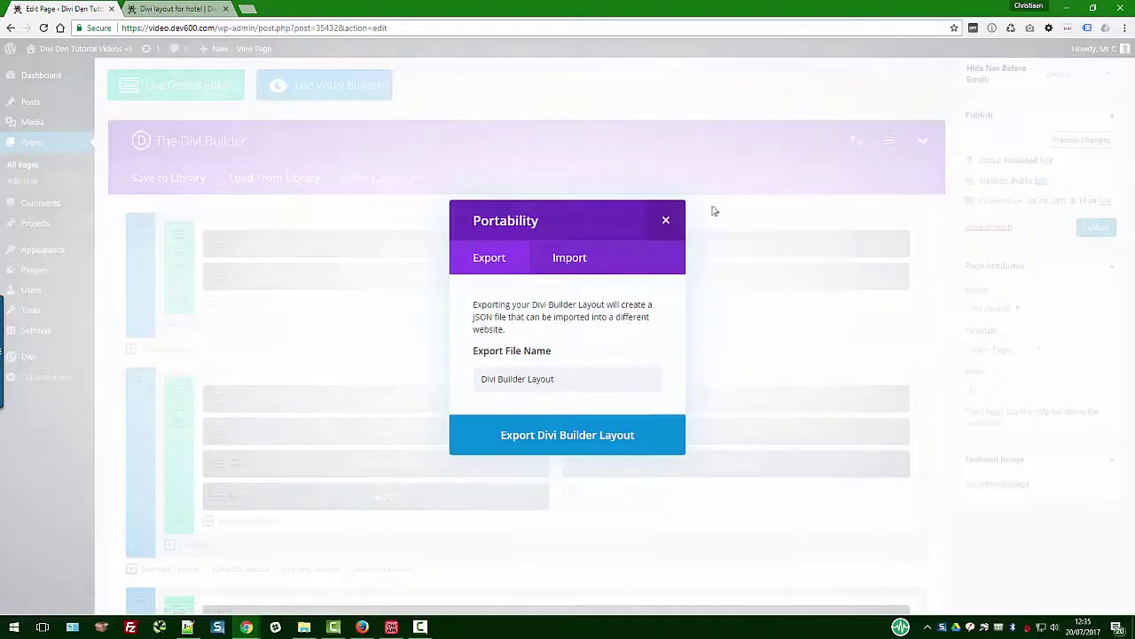
{"action": "left_click", "coordinate": [667, 221]}
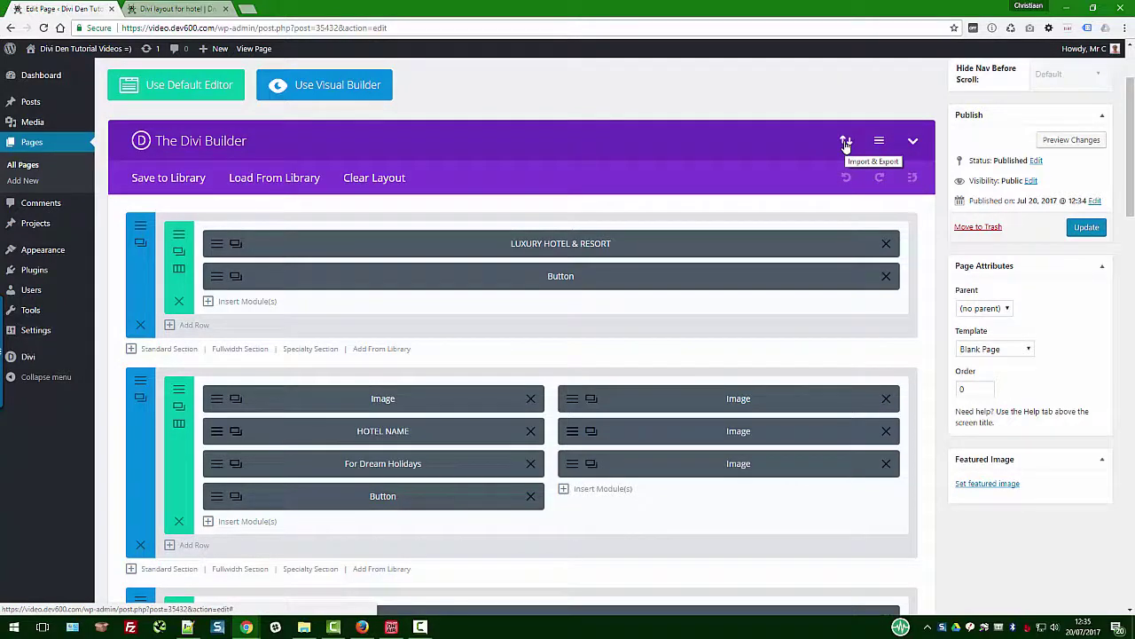
{"action": "left_click", "coordinate": [846, 142]}
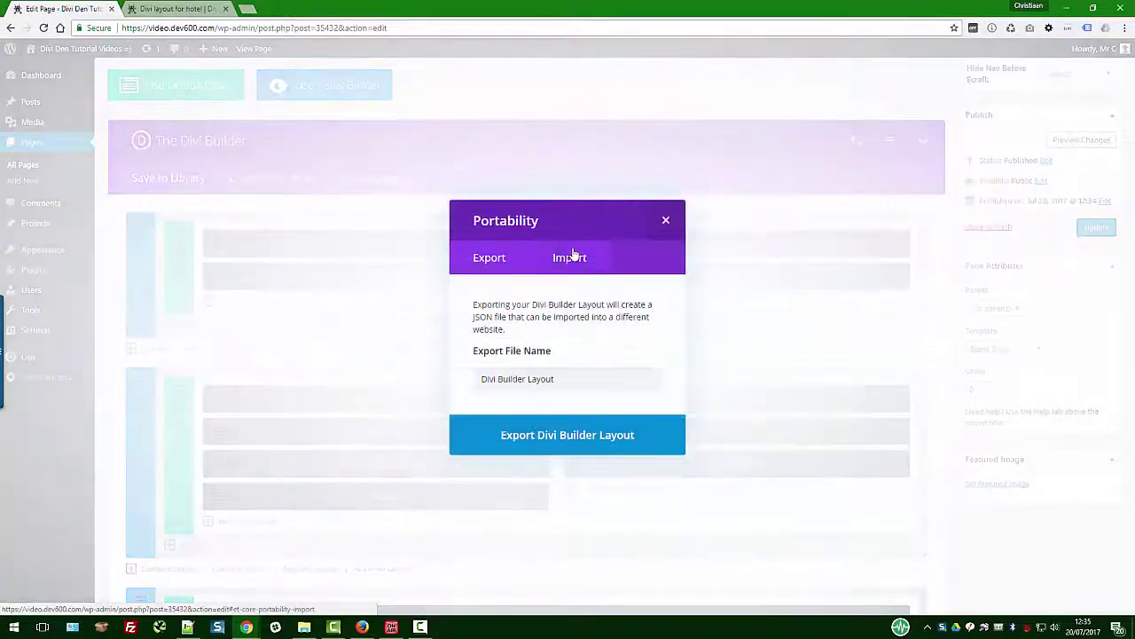
{"action": "left_click", "coordinate": [567, 259]}
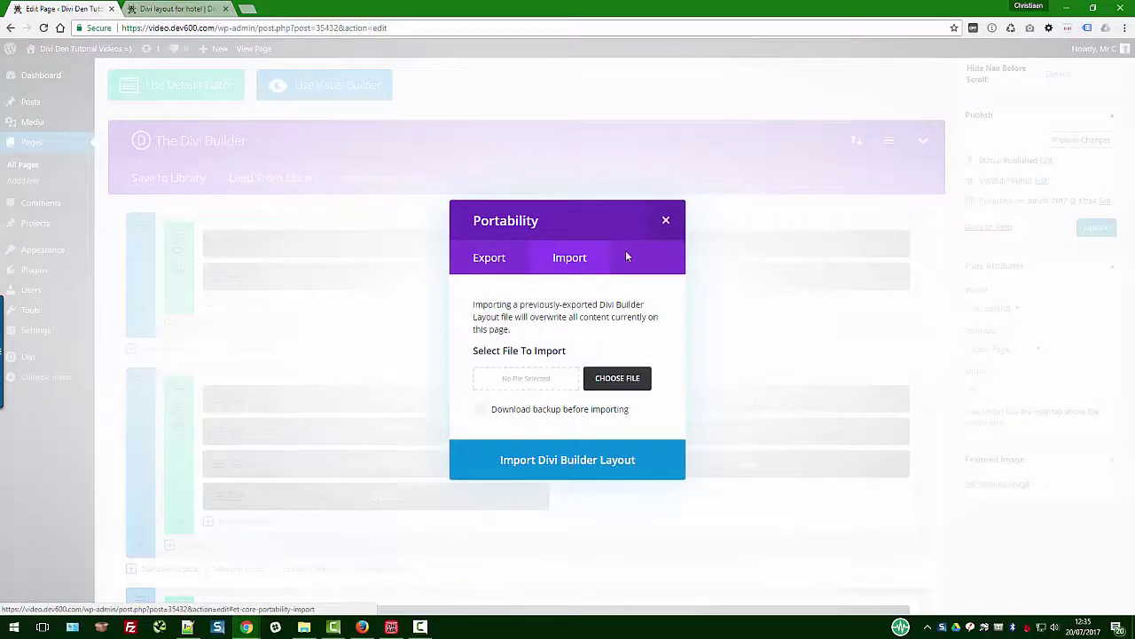
{"action": "left_click", "coordinate": [667, 221]}
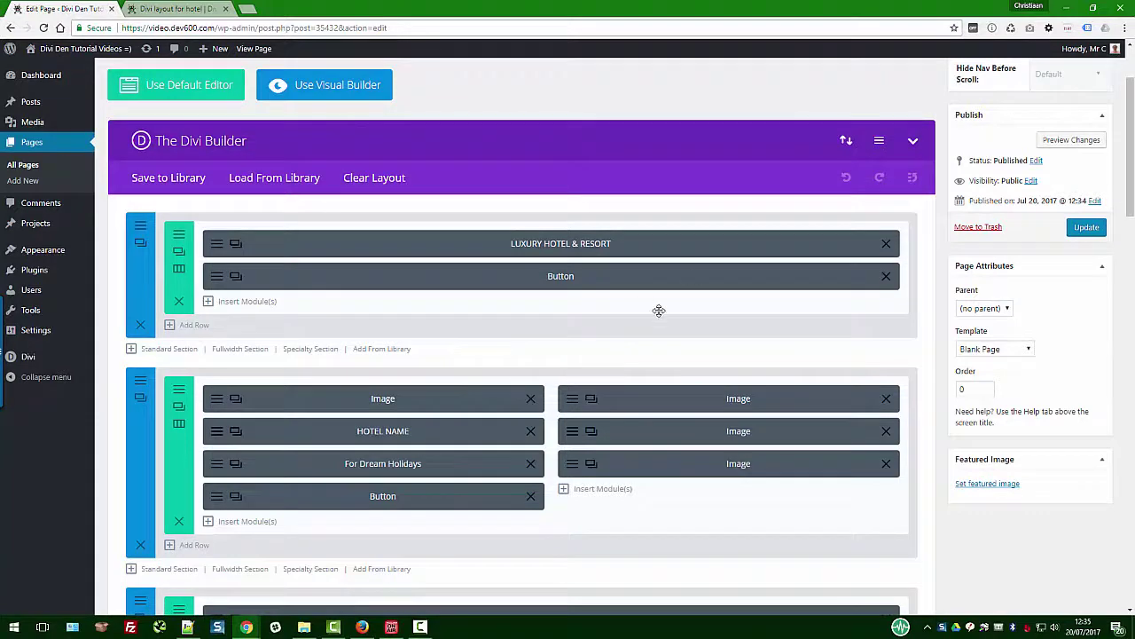
- Set the page's gutter width to its minimum in the Divi Builder settings and update the page
{"action": "left_click", "coordinate": [880, 140]}
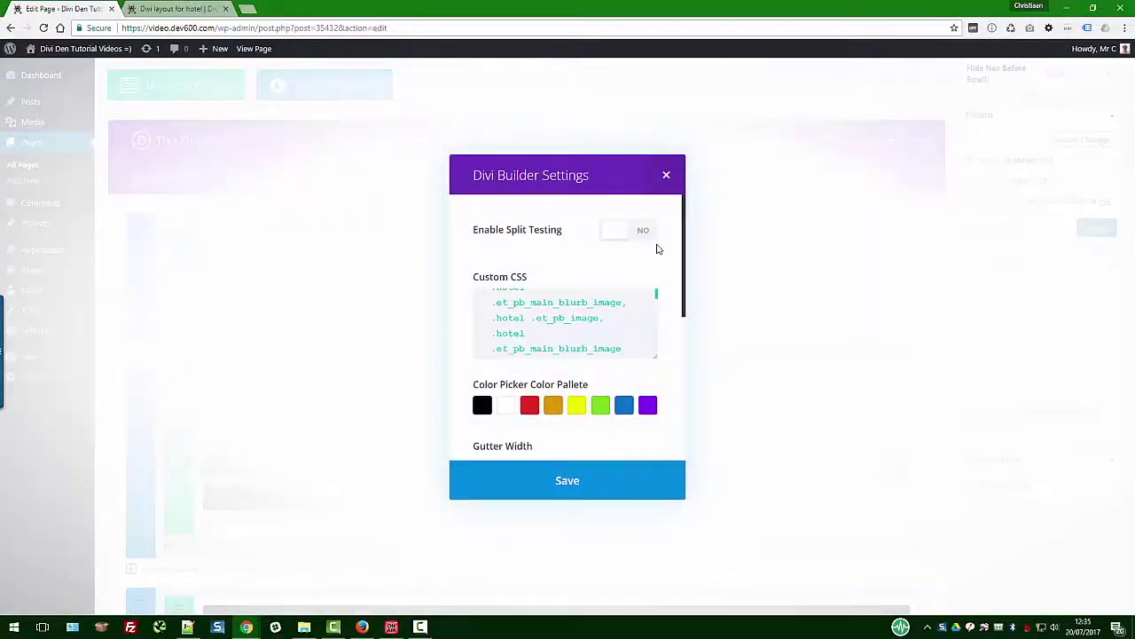
{"action": "scroll", "coordinate": [660, 257], "scroll_direction": "down", "scroll_amount": 5}
{"action": "scroll", "coordinate": [659, 257], "scroll_direction": "up", "scroll_amount": 5}
{"action": "scroll", "coordinate": [665, 260], "scroll_direction": "down", "scroll_amount": 4}
{"action": "scroll", "coordinate": [665, 296], "scroll_direction": "up", "scroll_amount": 2}
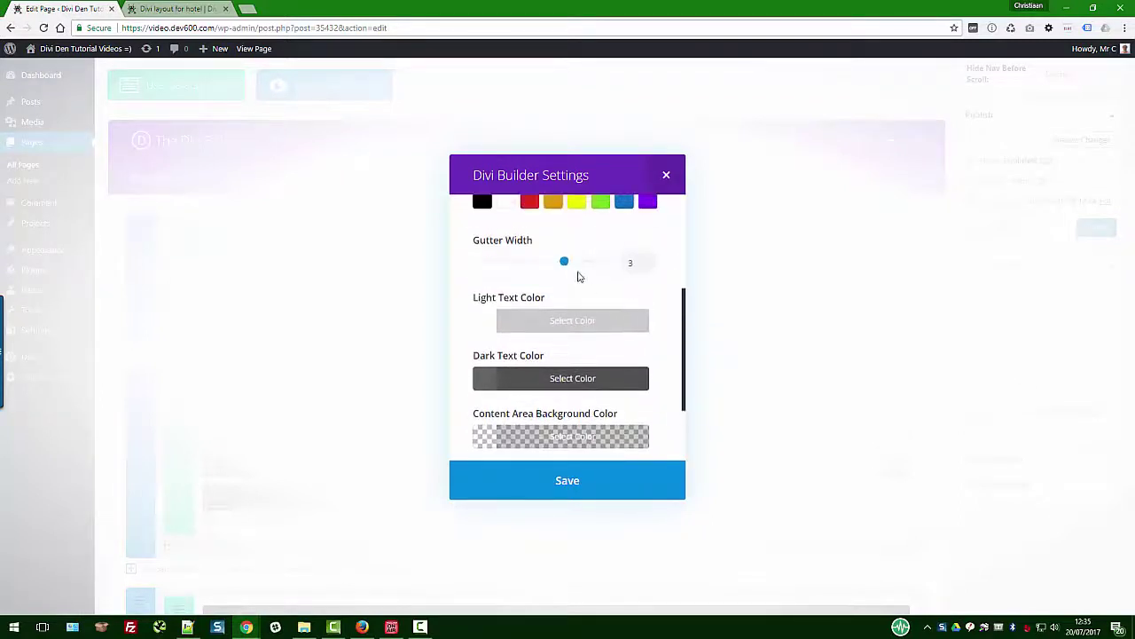
{"action": "left_click_drag", "start_coordinate": [565, 262], "coordinate": [477, 262]}
{"action": "left_click", "coordinate": [577, 483]}
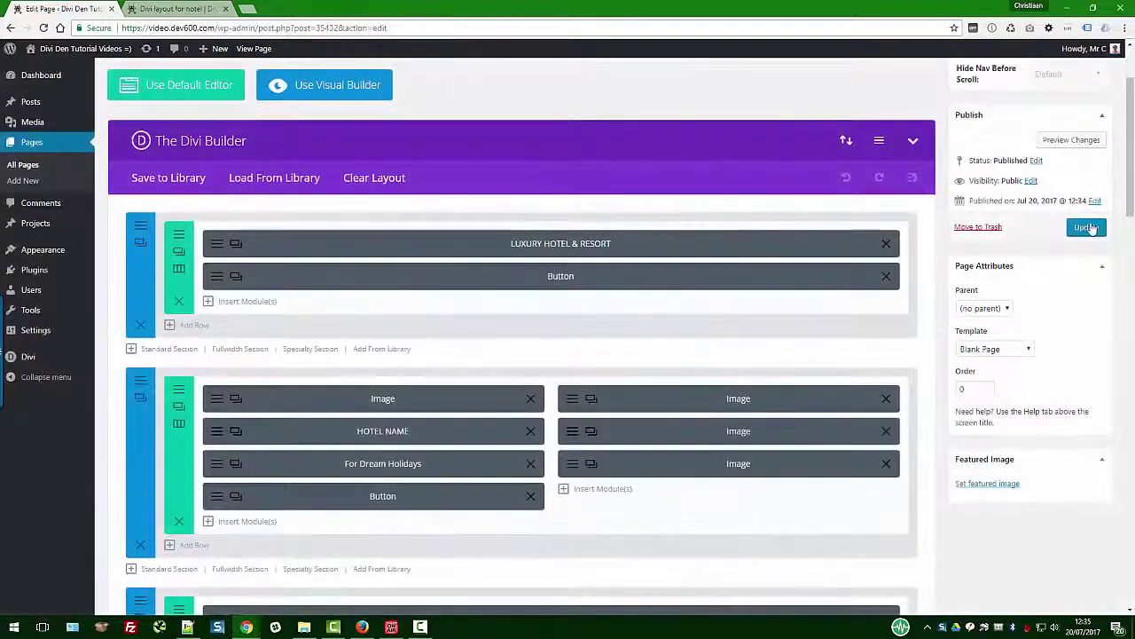
{"action": "left_click", "coordinate": [1086, 228]}
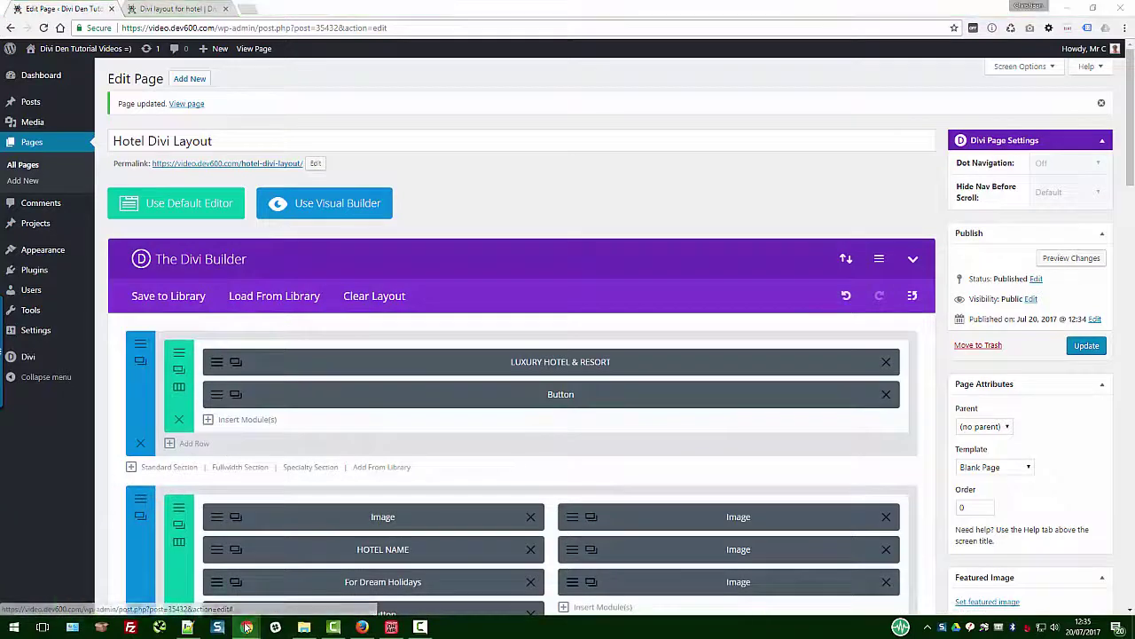
- Reload the live hotel page and examine the image spacing in its rooms and packages sections, down to the footer
{"action": "mouse_move", "coordinate": [247, 626]}
{"action": "left_click", "coordinate": [351, 589]}
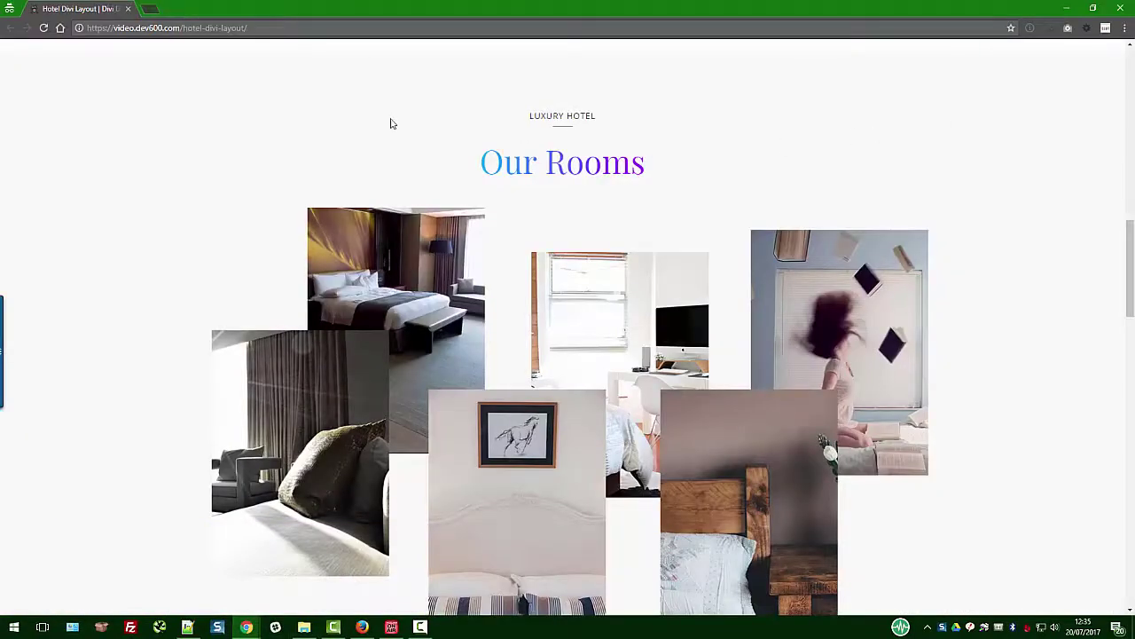
{"action": "key", "text": "F5"}
{"action": "mouse_move", "coordinate": [431, 208]}
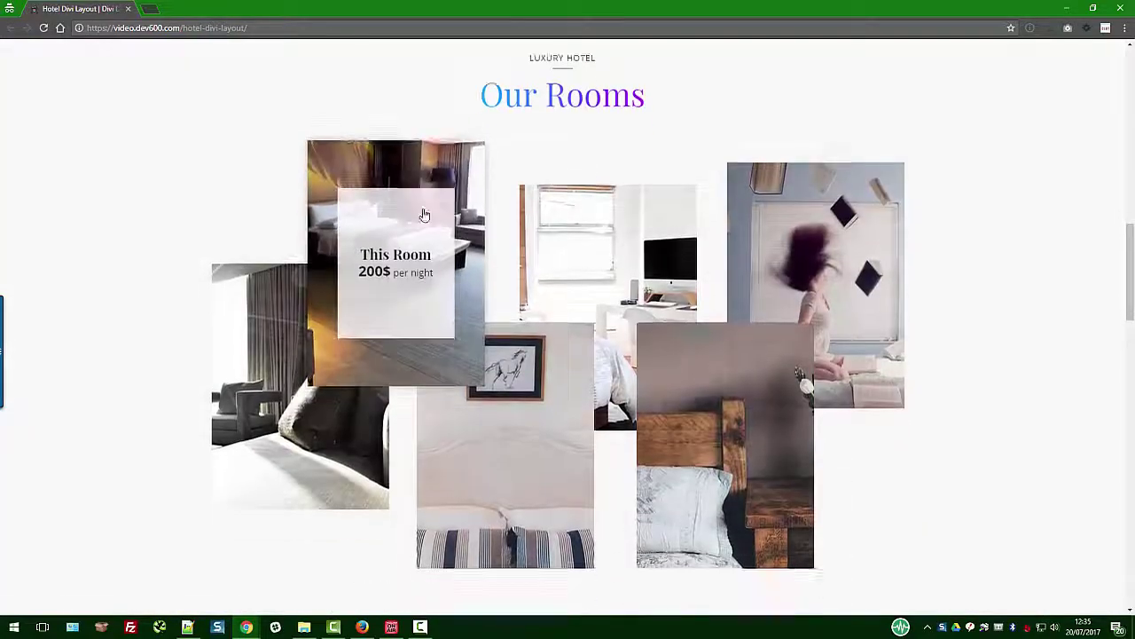
{"action": "scroll", "coordinate": [426, 213], "scroll_direction": "down", "scroll_amount": 6}
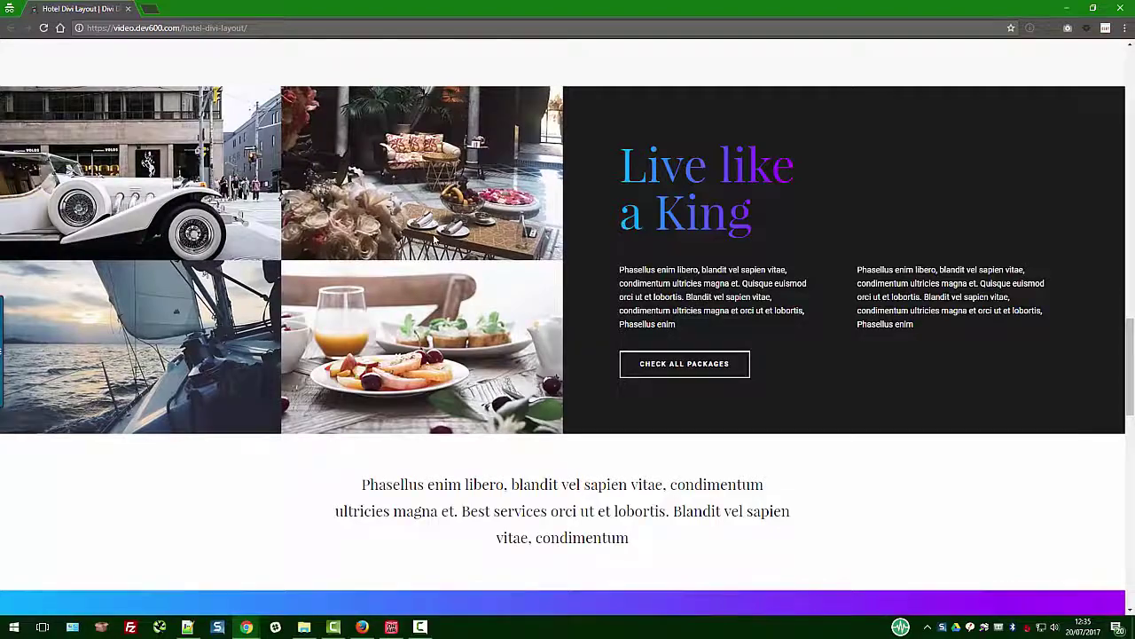
{"action": "scroll", "coordinate": [444, 213], "scroll_direction": "down", "scroll_amount": 10}
{"action": "scroll", "coordinate": [466, 178], "scroll_direction": "down", "scroll_amount": 3}
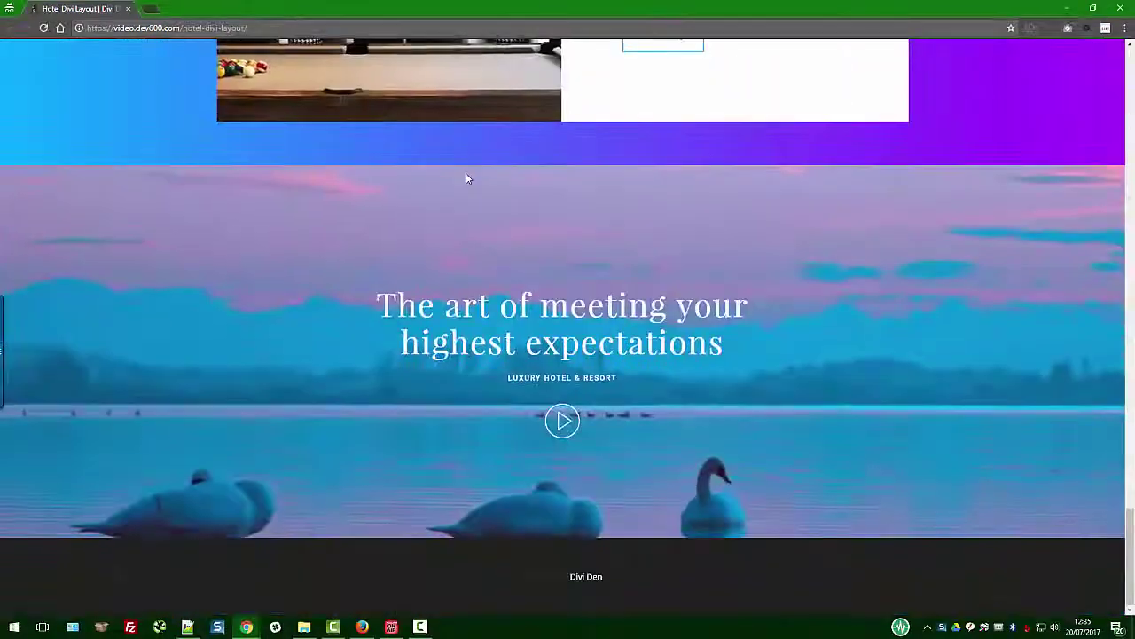
{"action": "scroll", "coordinate": [533, 180], "scroll_direction": "up", "scroll_amount": 10}
{"action": "scroll", "coordinate": [568, 183], "scroll_direction": "up", "scroll_amount": 15}
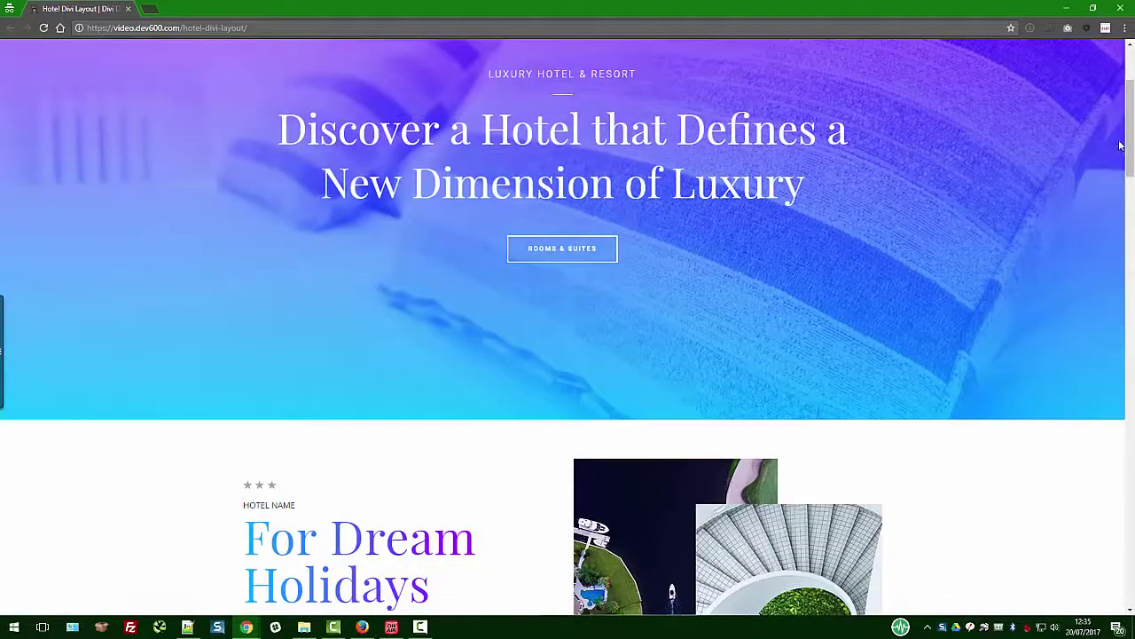
{"action": "scroll", "coordinate": [1120, 144], "scroll_direction": "up", "scroll_amount": 2}
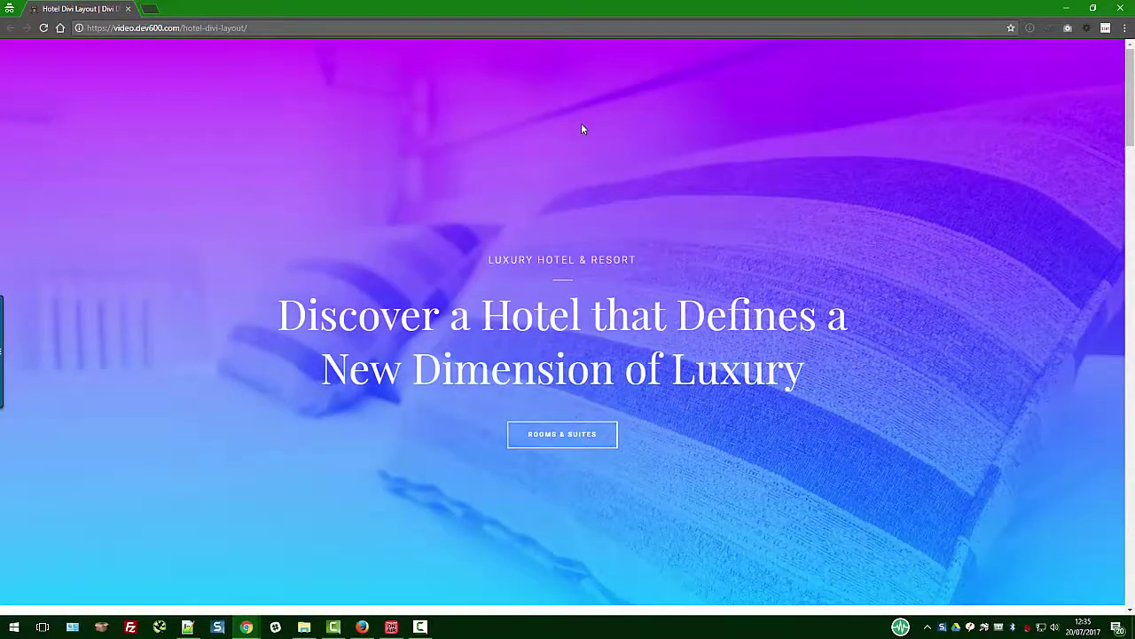